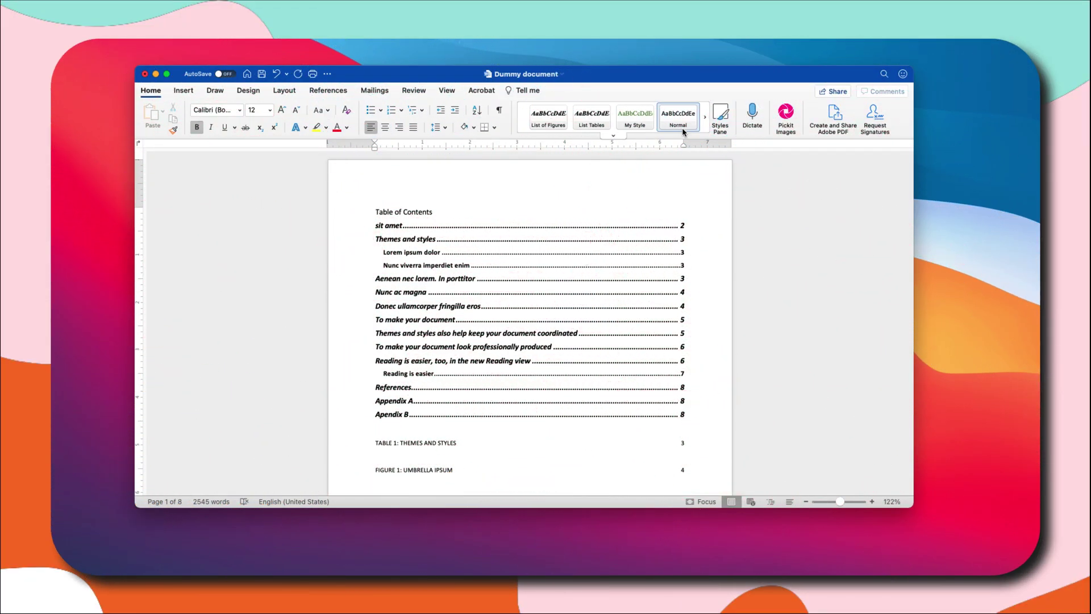
Change the Normal style's font to Times New Roman from the Styles Pane, keeping its colour.
left_click(720, 117)
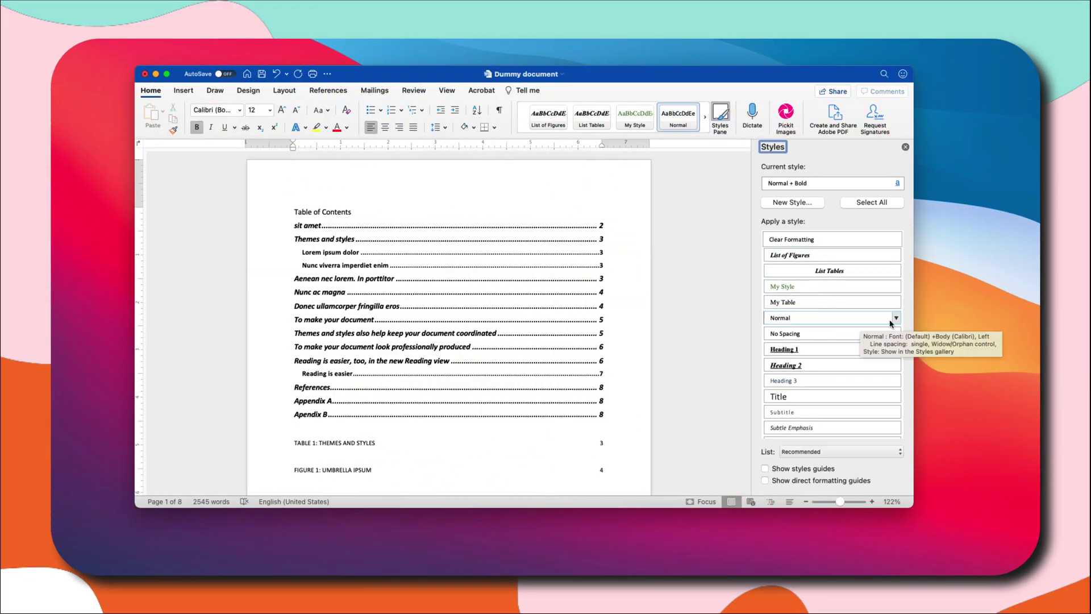
left_click(896, 318)
left_click(841, 350)
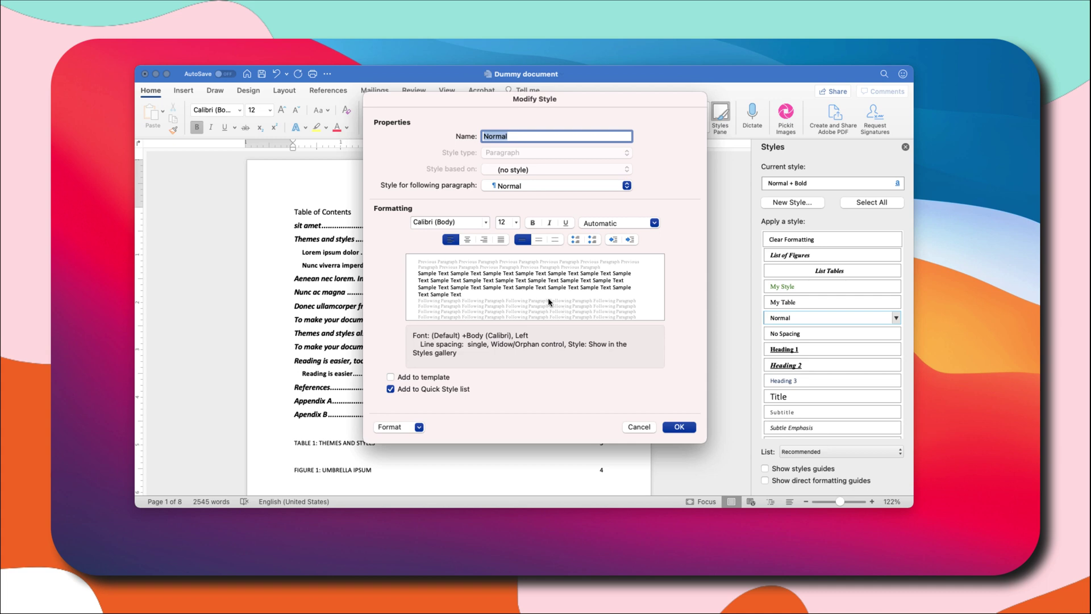
left_click(486, 222)
mouse_move(469, 318)
left_click(671, 317)
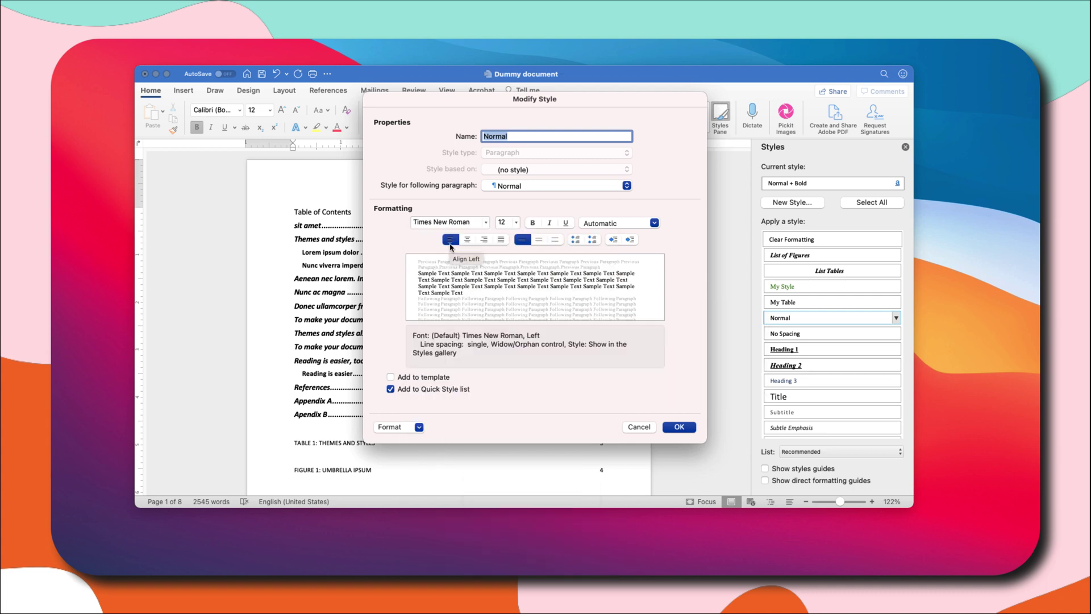
left_click(591, 228)
left_click(597, 235)
left_click(679, 427)
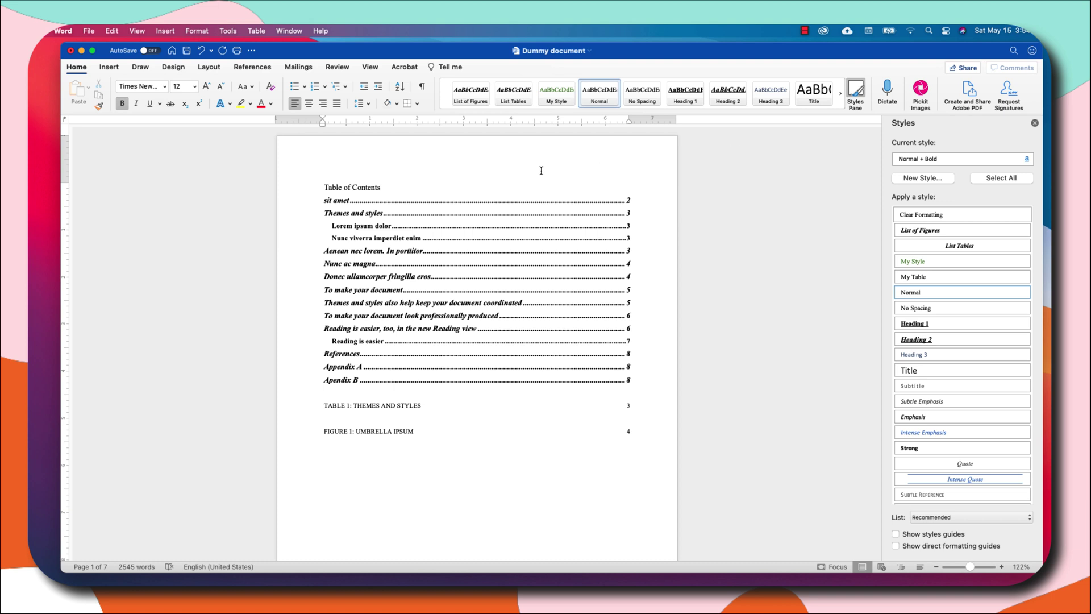
Save a copy of Dummy document as a PDF, Best for printing, in YouTube Resources.
left_click(90, 33)
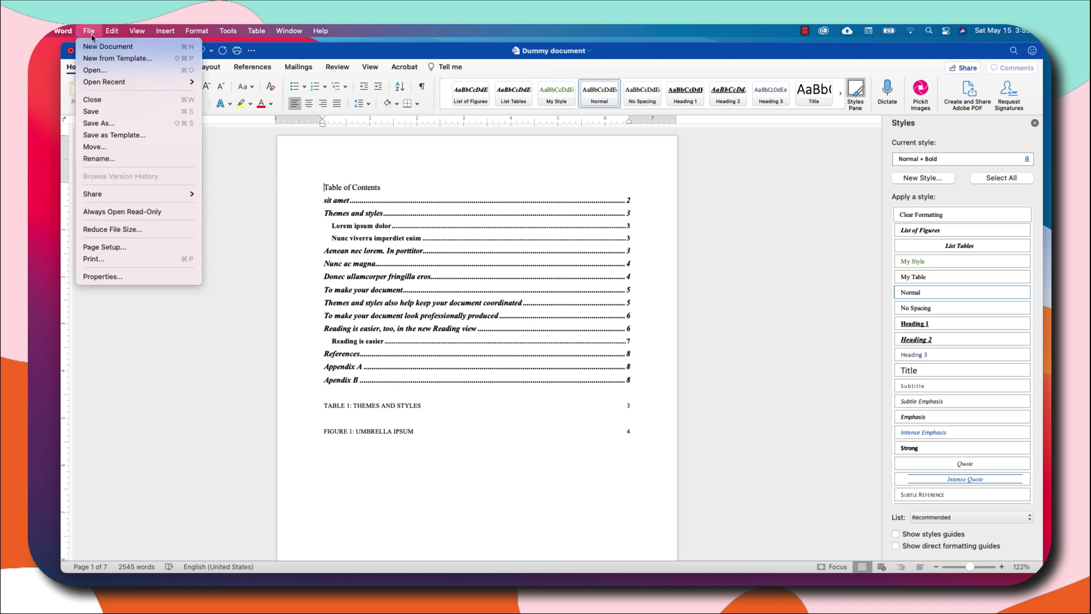
left_click(108, 125)
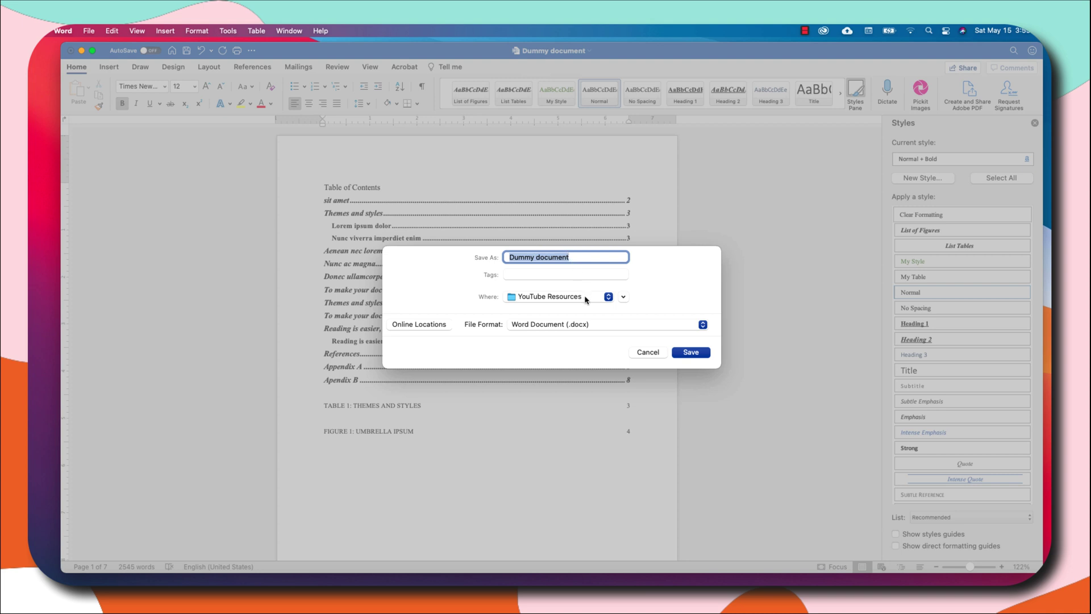
left_click(599, 326)
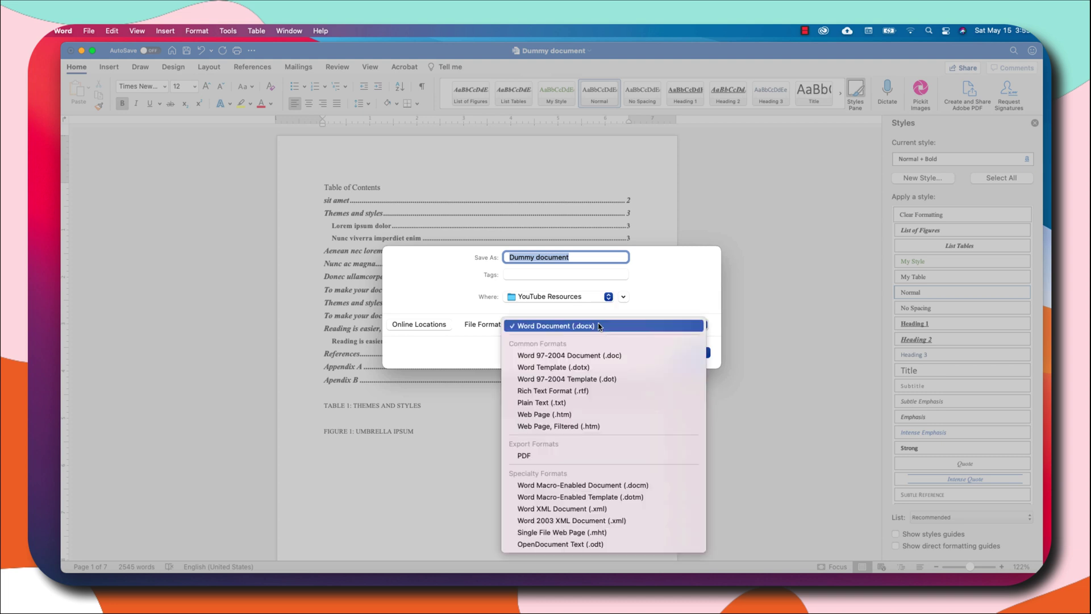
left_click(574, 457)
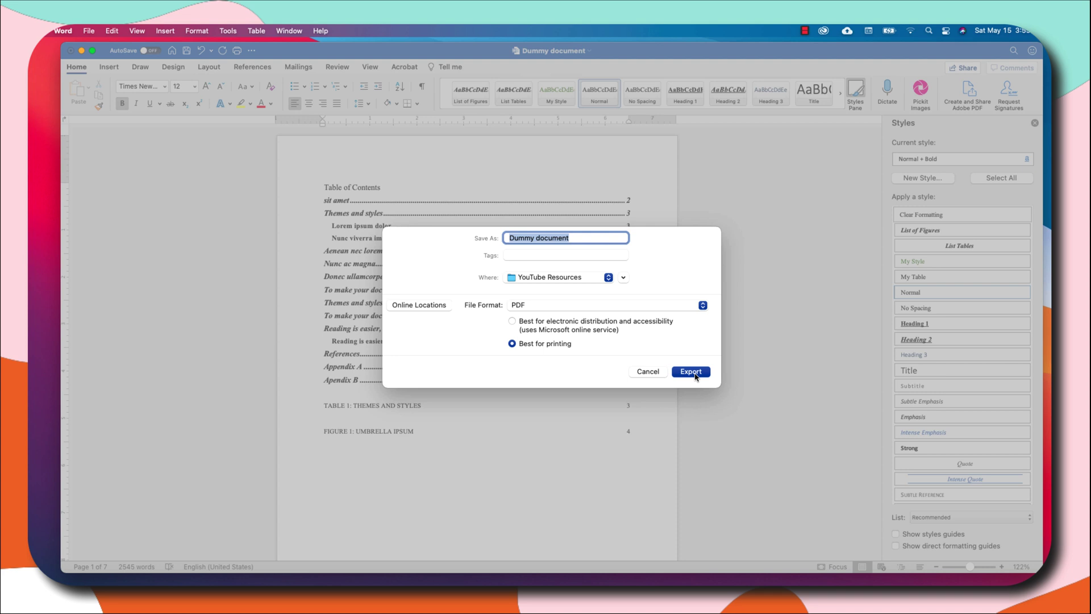
left_click(691, 372)
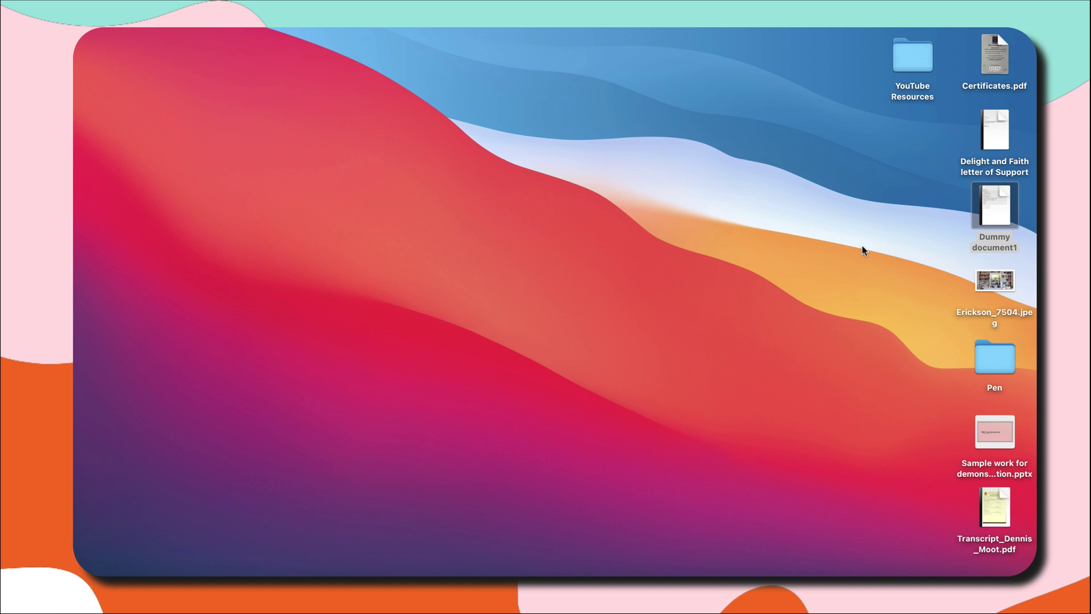
Open Dummy document1 from the desktop in its default viewer.
mouse_move(994, 205)
left_click(994, 205)
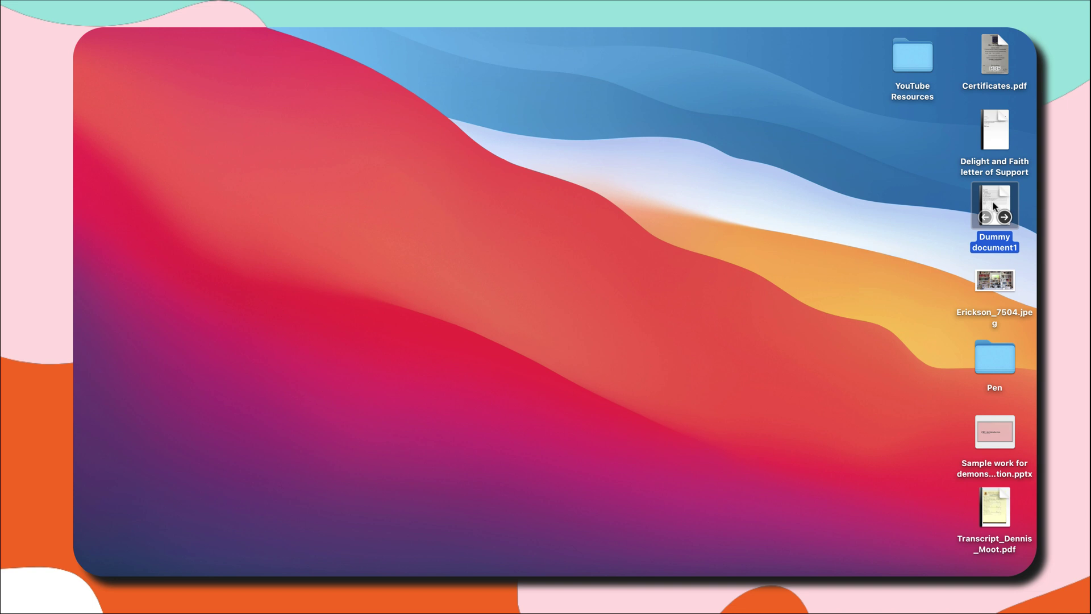
double_click(994, 206)
Open Dummy document1.pdf in Microsoft Word with Open With.
right_click(995, 228)
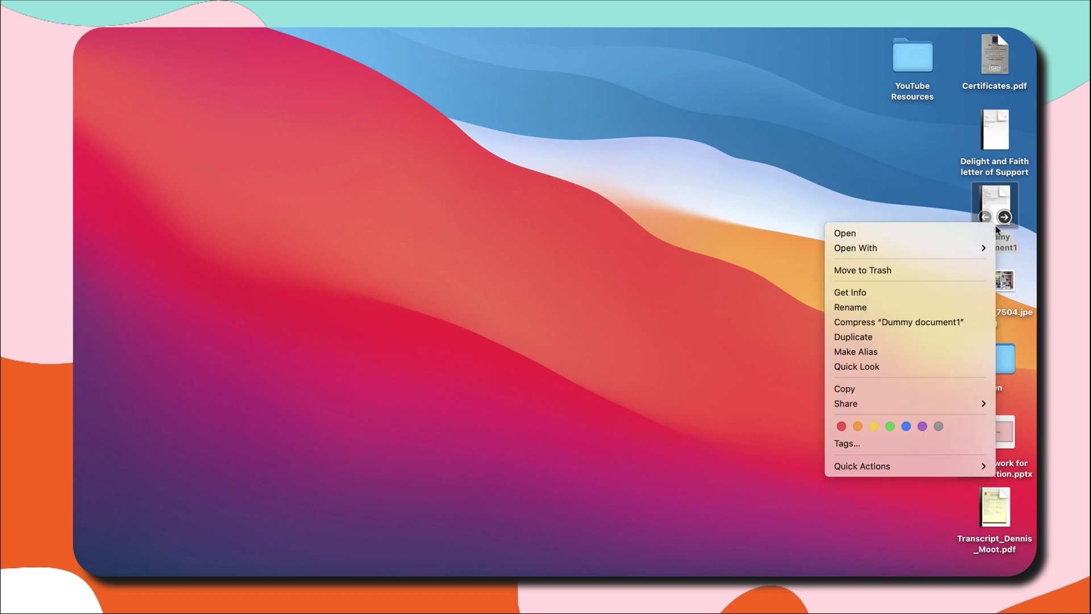
mouse_move(970, 248)
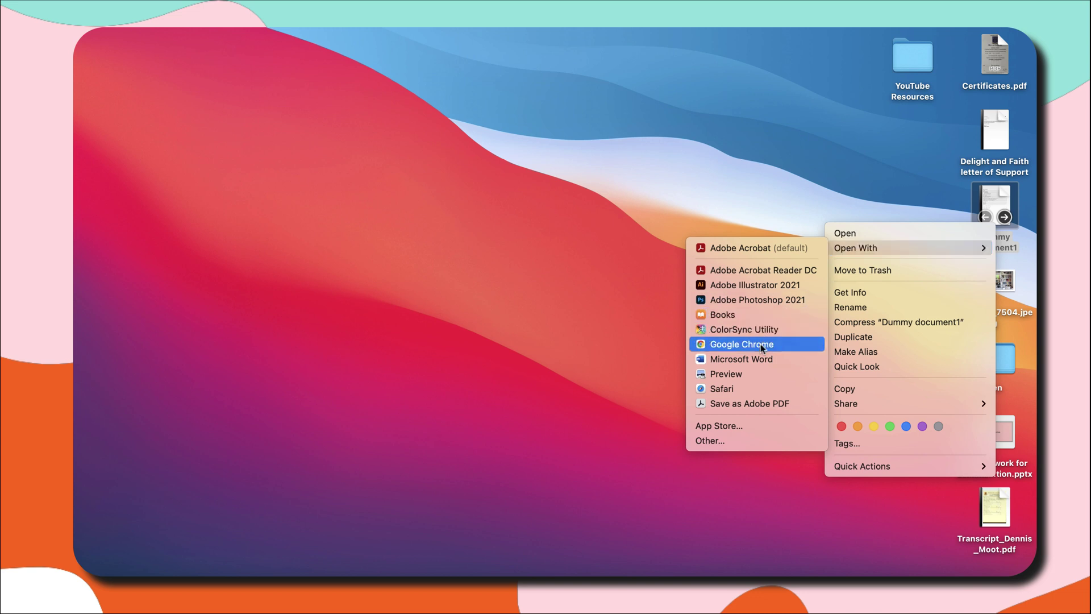
left_click(757, 362)
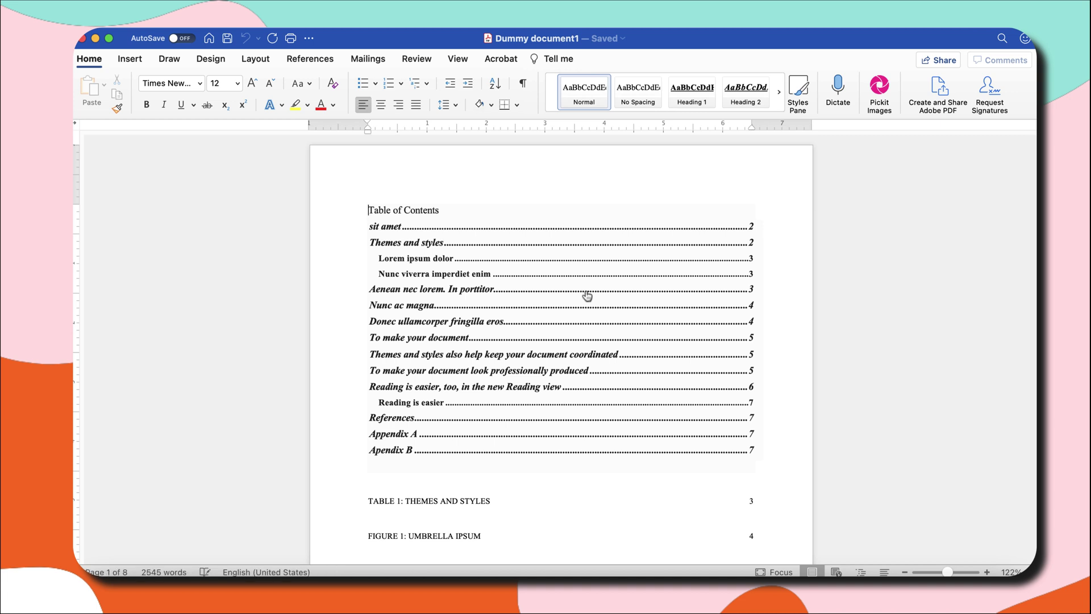
Type 'This is' on a new line above the converted document's table of contents.
type("This s")
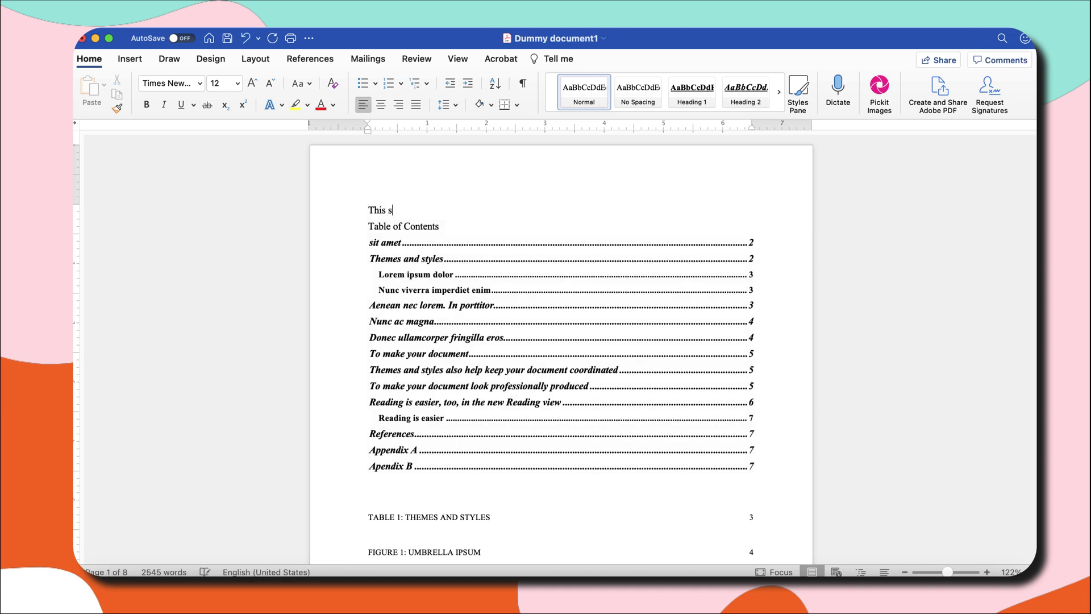
type("is")
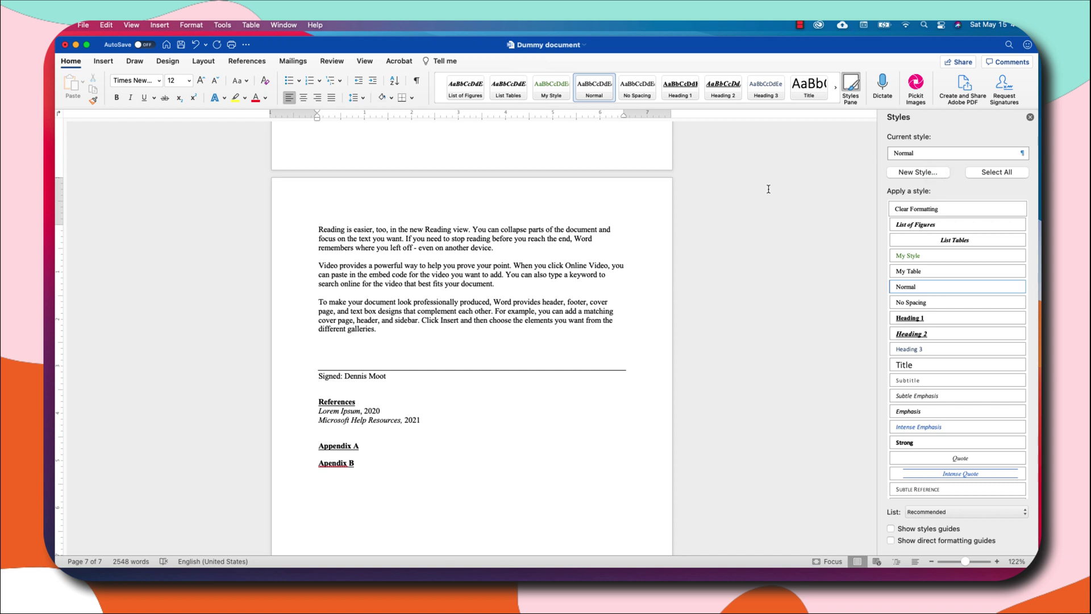
Select the Scribble line tool from the Insert tab's Shapes gallery.
left_click(104, 64)
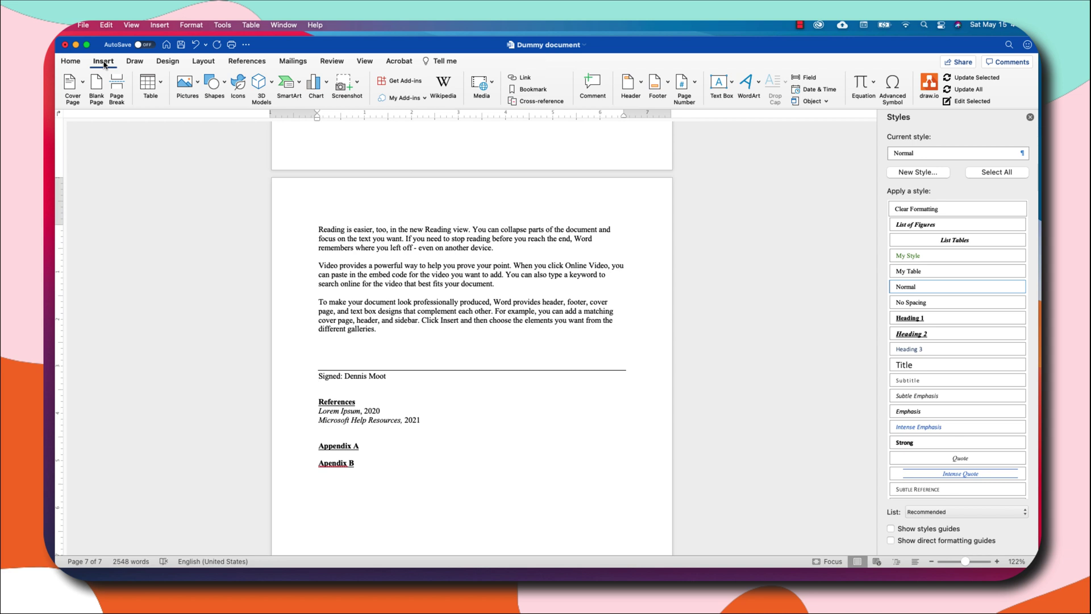
left_click(225, 84)
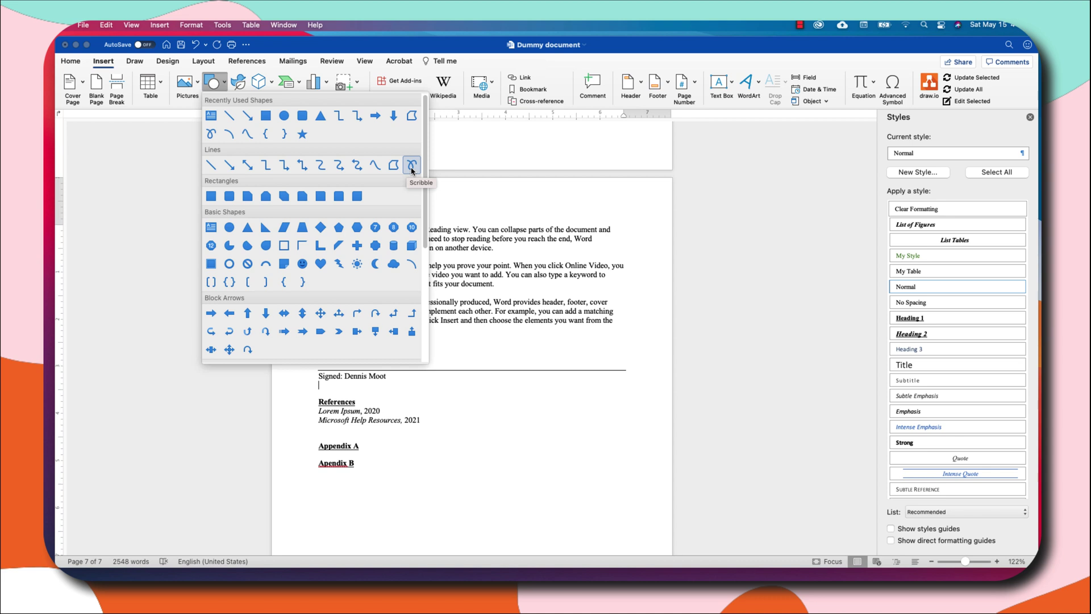
left_click(411, 167)
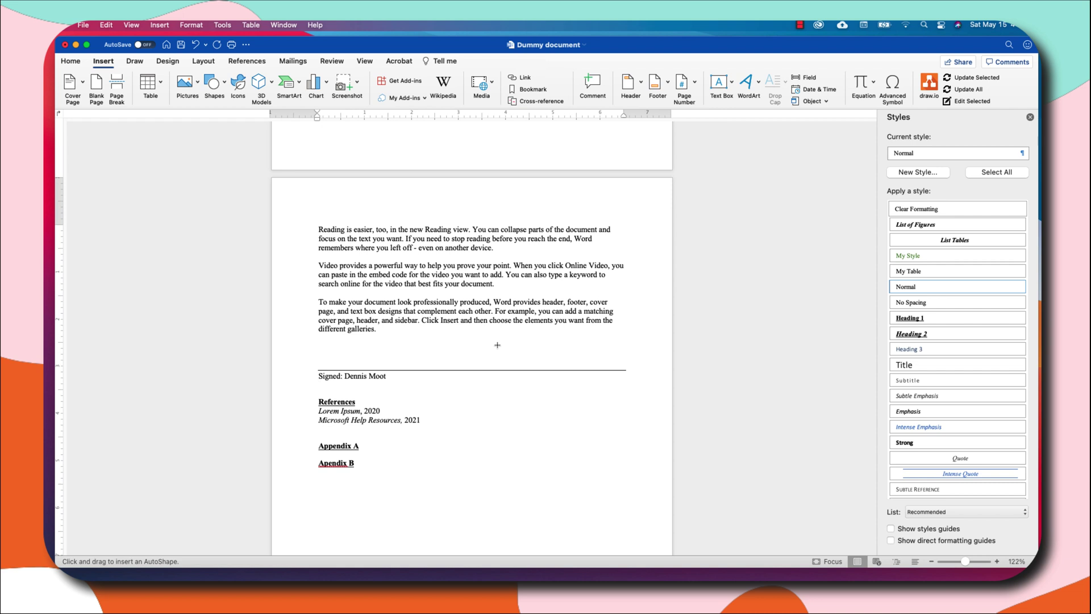
Draw a freehand signature above the signature line and reshape its curve with Edit Points.
left_click(329, 361)
mouse_move(329, 362)
left_mouse_down()
mouse_move(340, 333)
mouse_move(355, 353)
mouse_move(403, 353)
left_mouse_up()
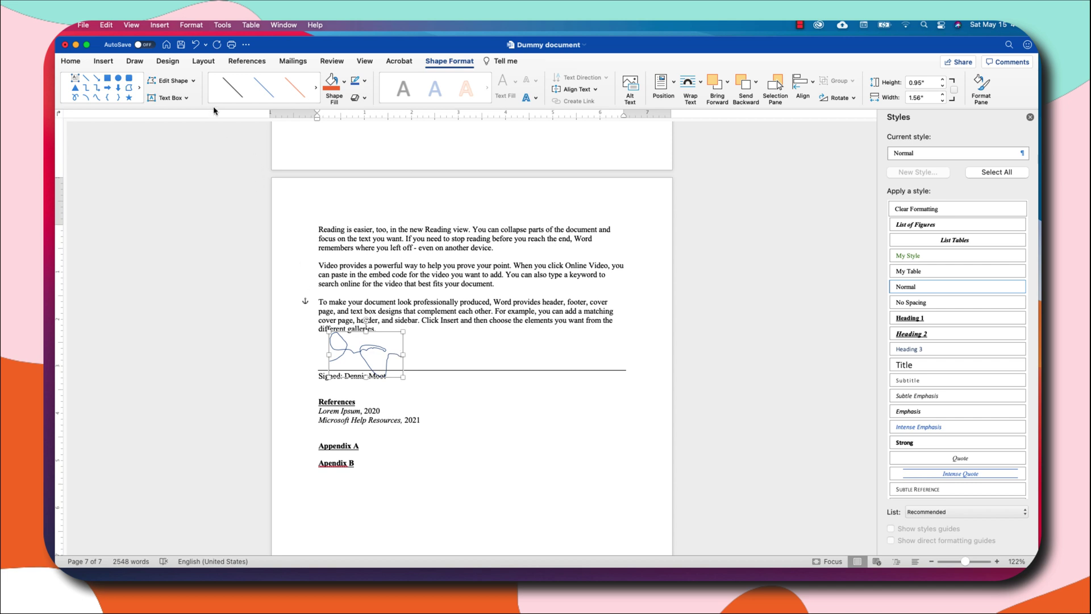
left_click(194, 84)
left_click(171, 119)
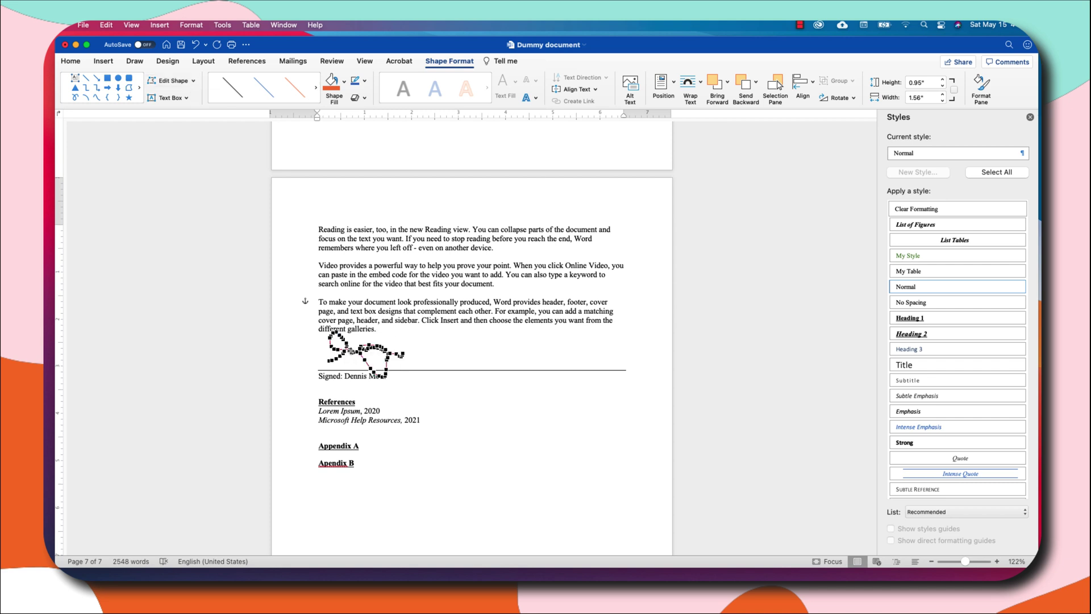
left_click_drag(352, 352, 352, 363)
left_click(349, 345)
mouse_move(368, 346)
left_mouse_down()
mouse_move(374, 339)
mouse_move(375, 362)
left_mouse_up()
left_click(415, 347)
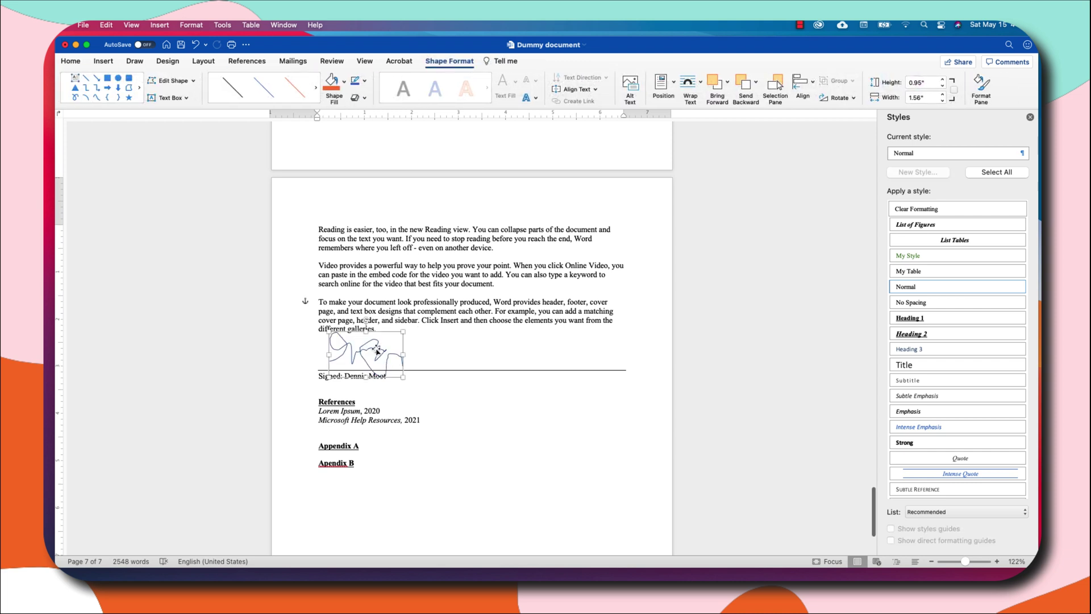
Set the signature's solid line width to 2.75 pt in the Format Shape pane.
right_click(377, 351)
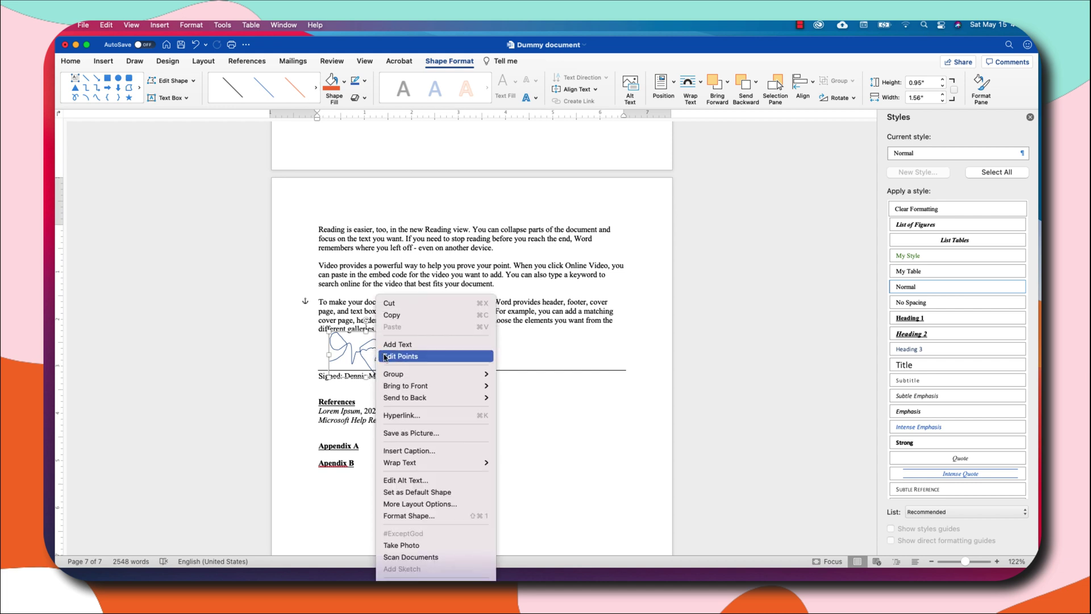
left_click(442, 515)
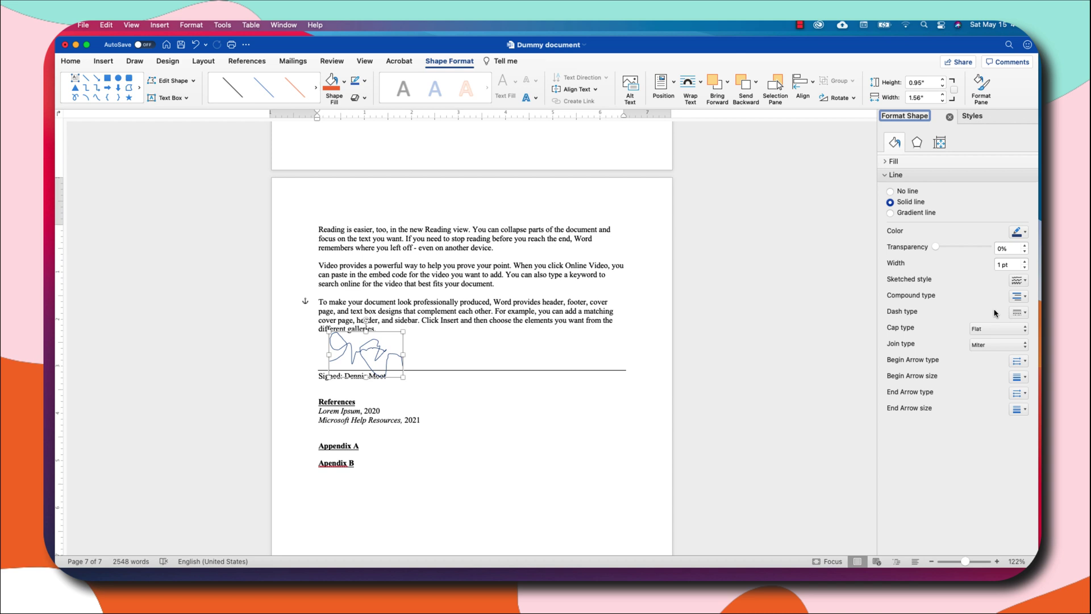
left_click(1025, 234)
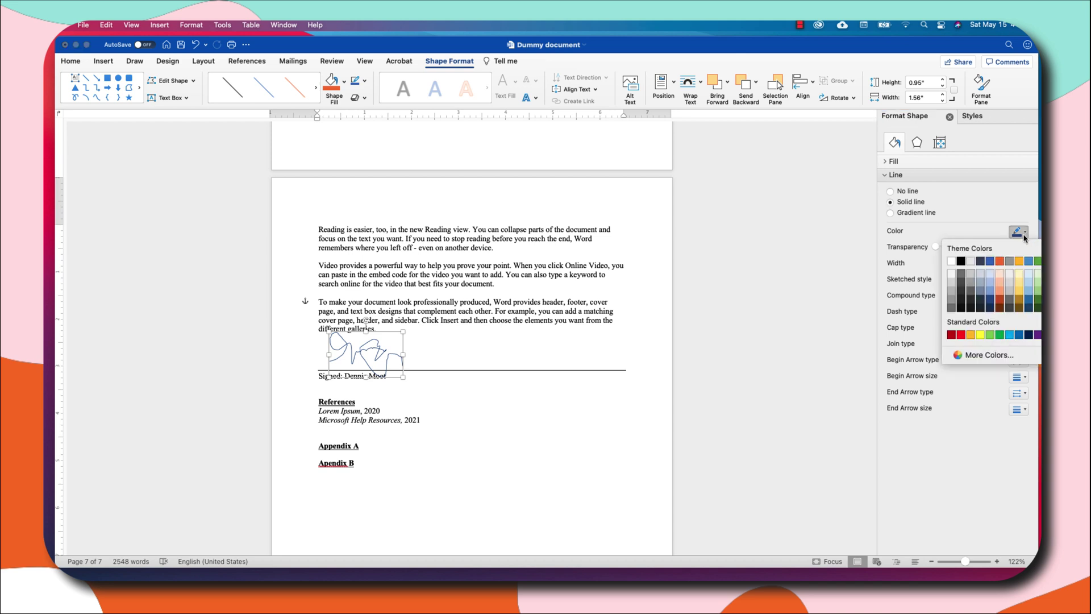
left_click(932, 319)
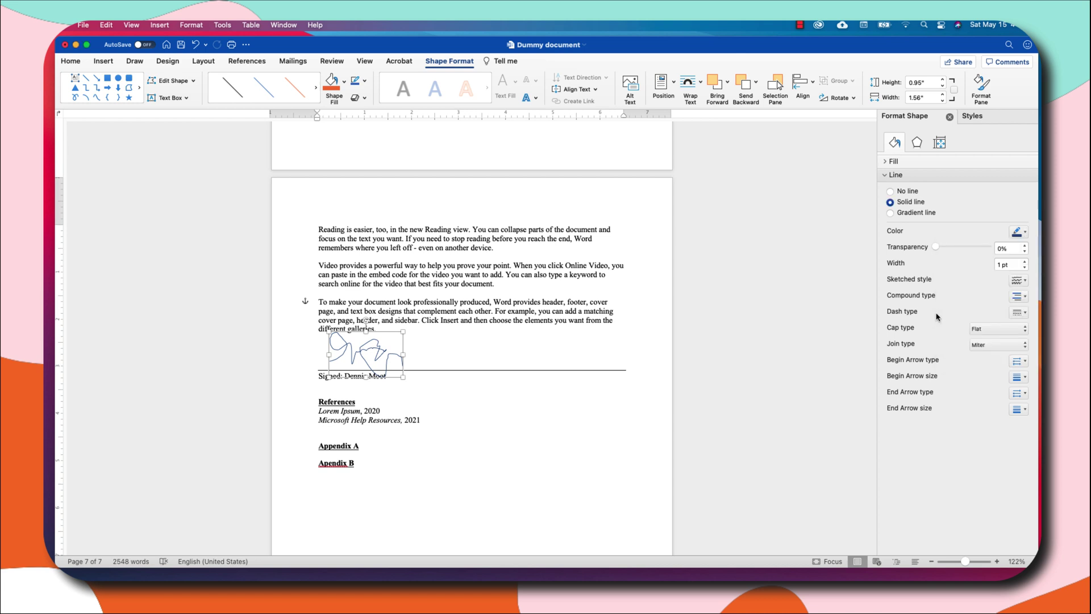
left_click(1026, 314)
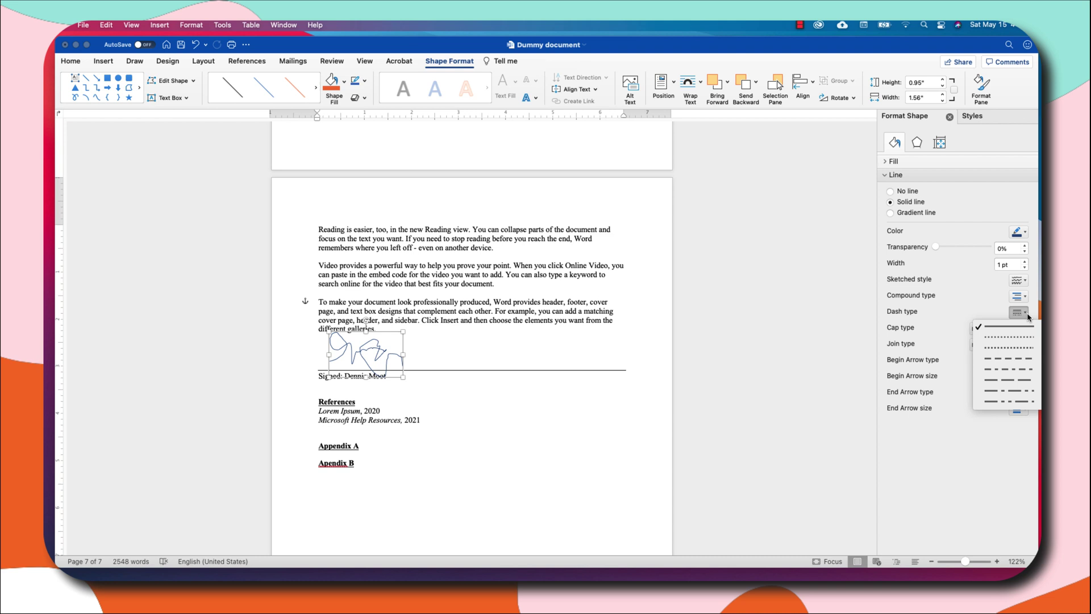
left_click(1027, 317)
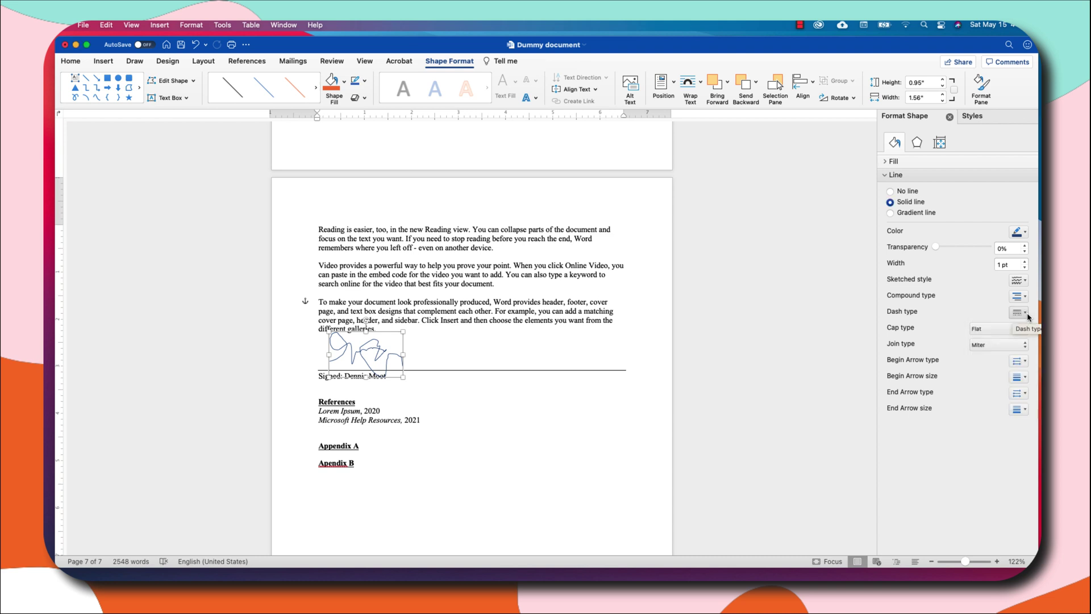
left_click(1026, 263)
left_click(1026, 262)
left_click(1026, 263)
left_click(1026, 263)
left_click(1026, 263)
left_click(1026, 263)
left_click(1026, 262)
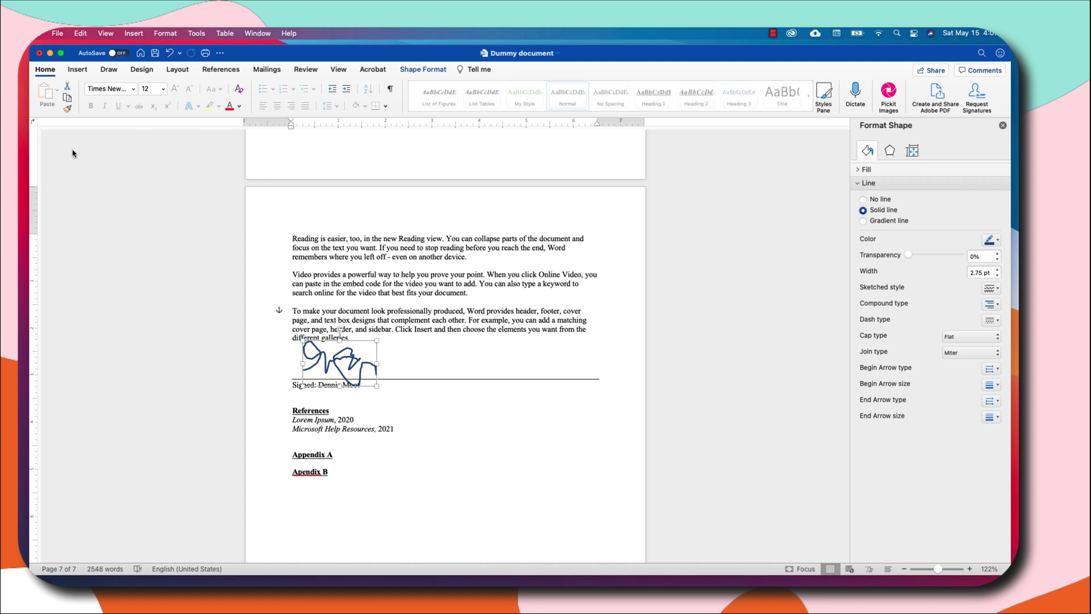
Set and confirm a password to open the document in Tools > Protect Document.
left_click(196, 33)
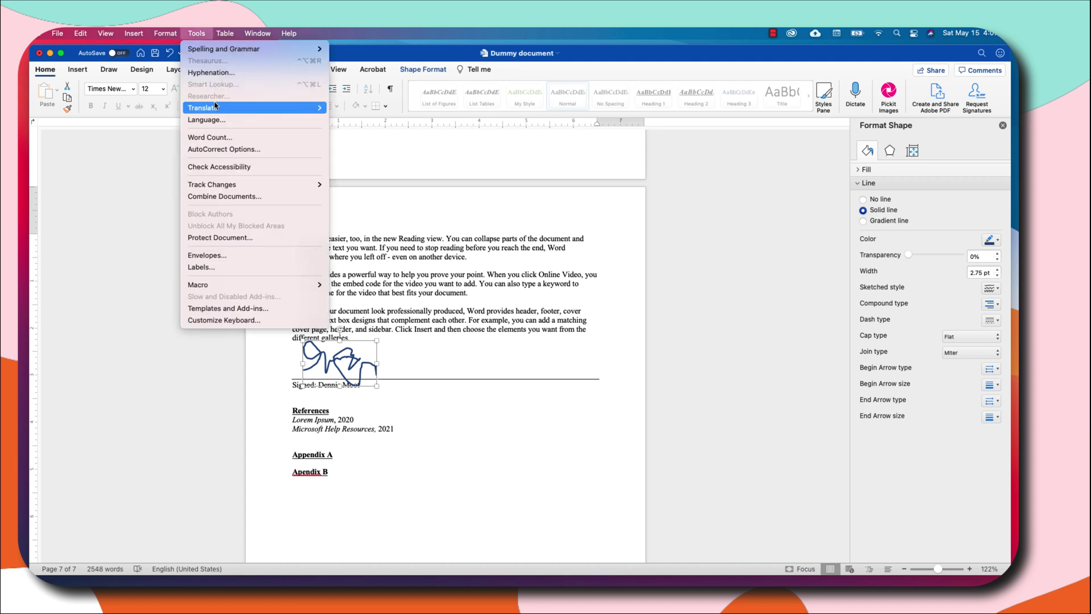
left_click(243, 238)
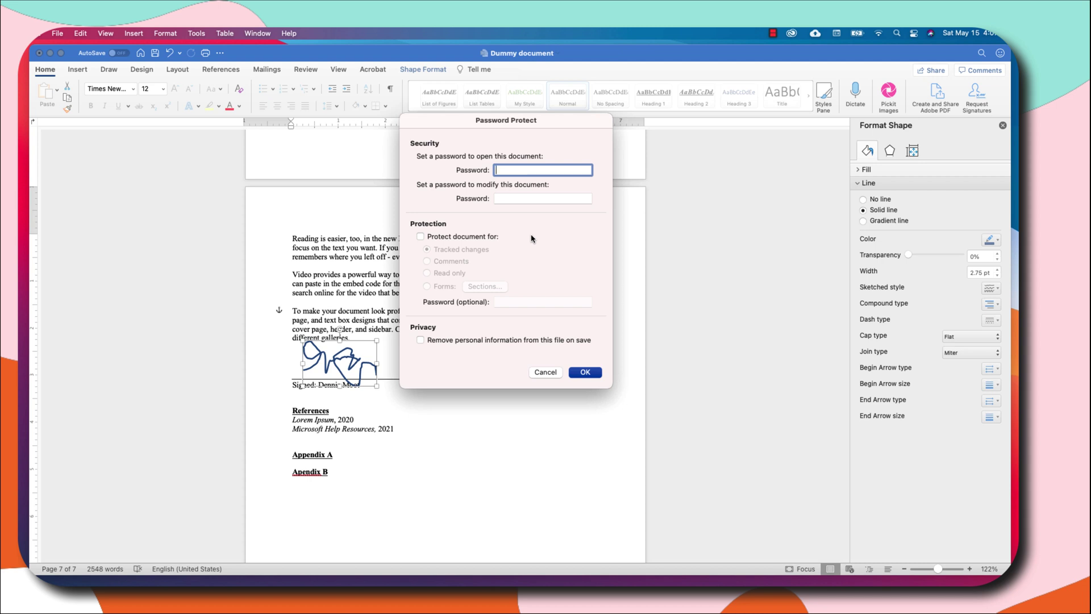
type("••••••••••")
key("Return")
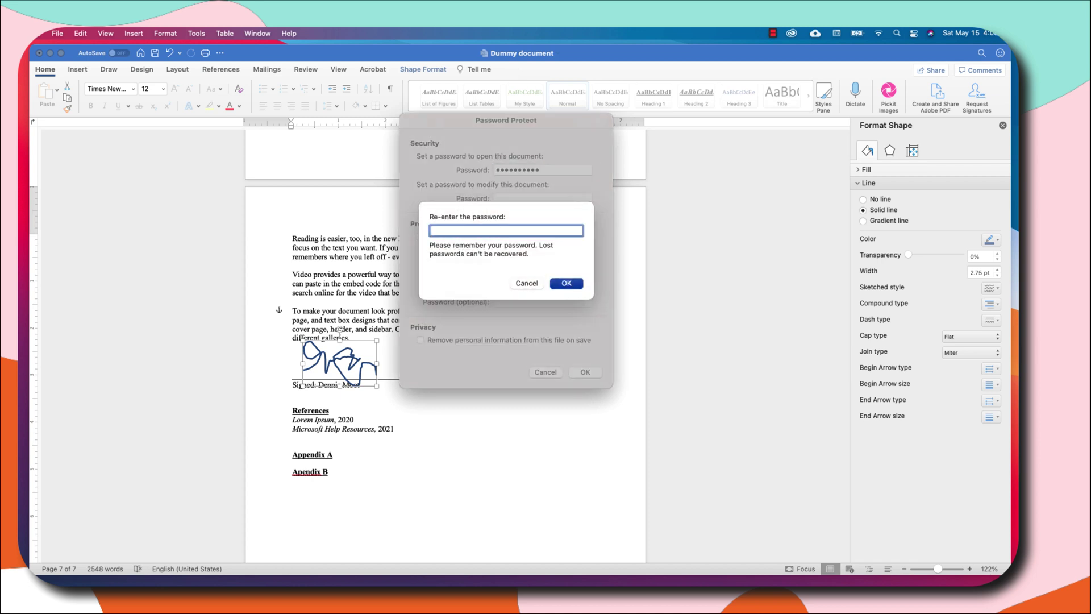
type("••••••••••")
key("Return")
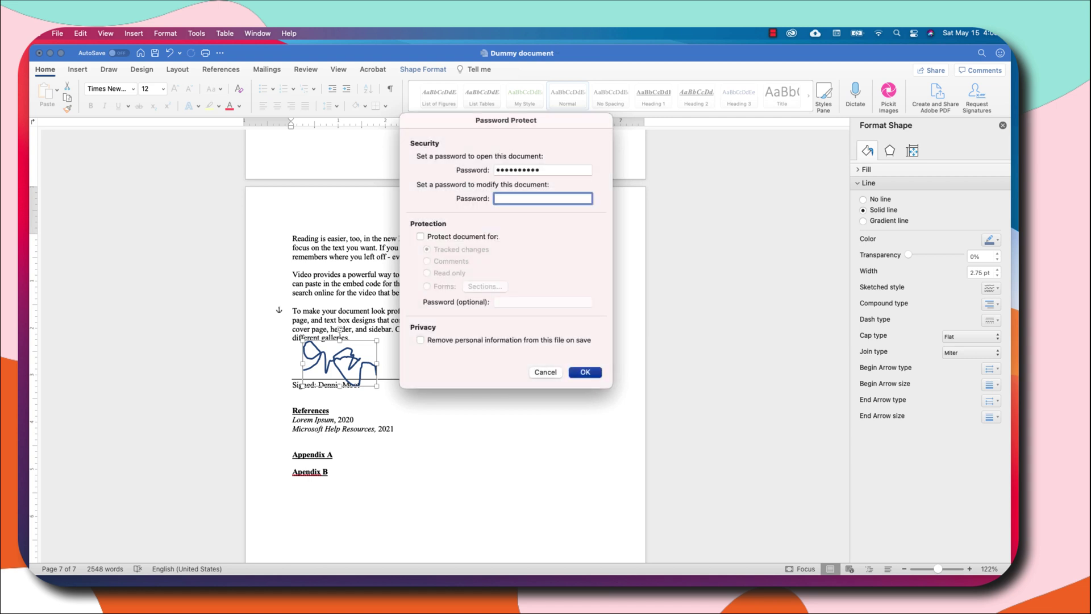
Set and confirm a password to modify the document, and turn on document protection.
type("••••••••••")
left_click(421, 237)
type("••••••••••")
key("Return")
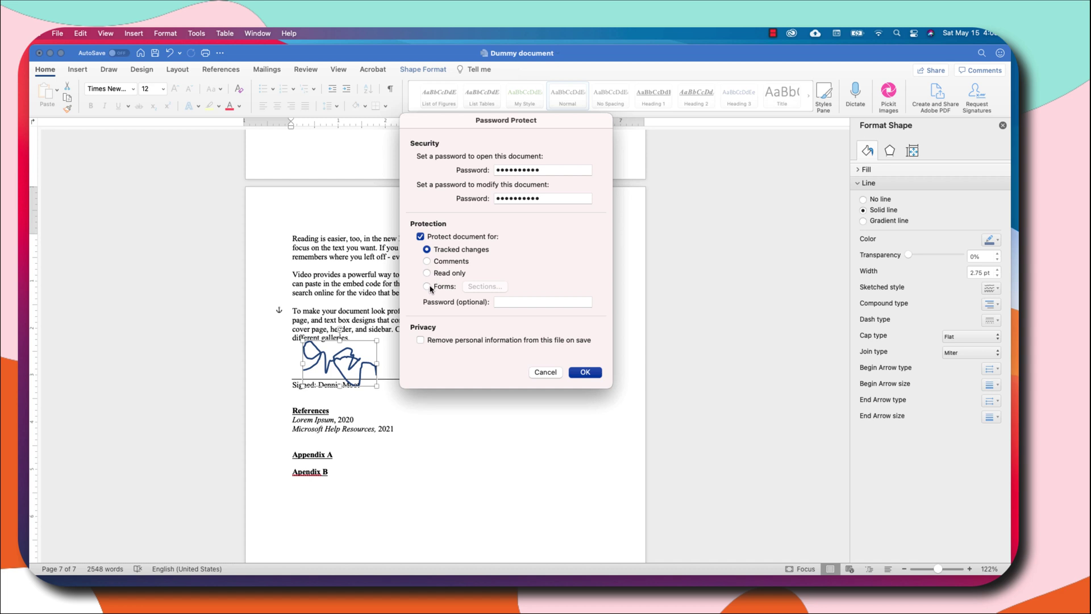
Protect the document as Read only, remove personal information on save, and apply.
left_click(427, 287)
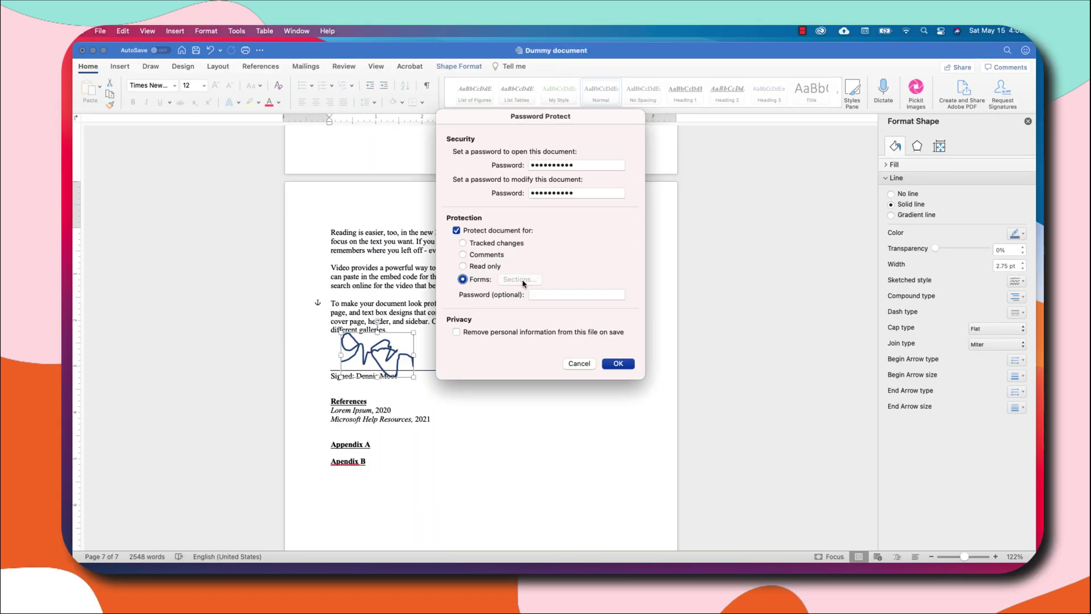
left_click(463, 267)
left_click(457, 333)
key("Tab")
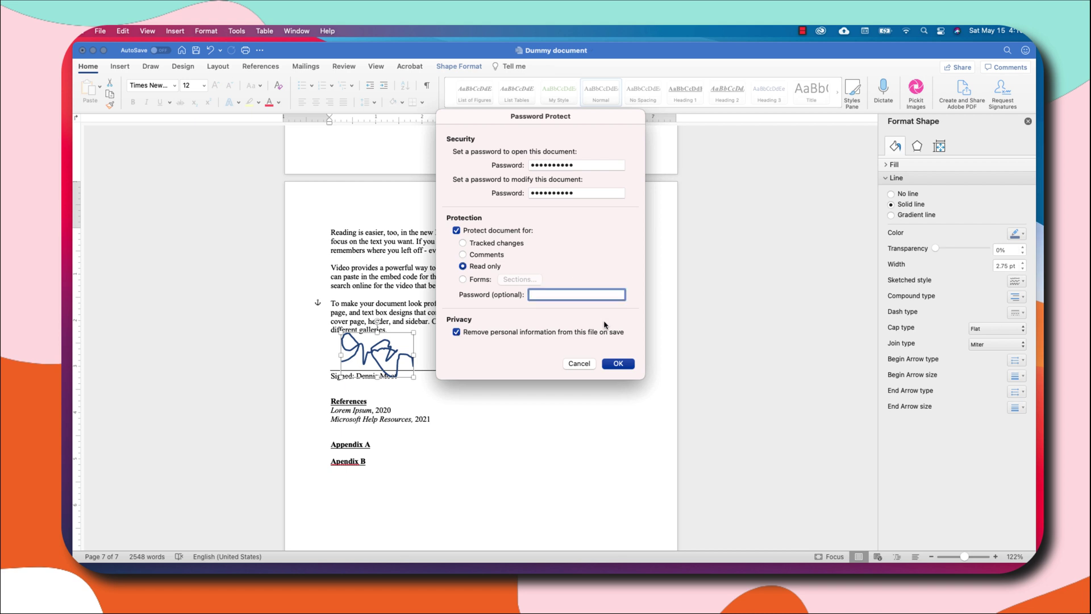
left_click(618, 364)
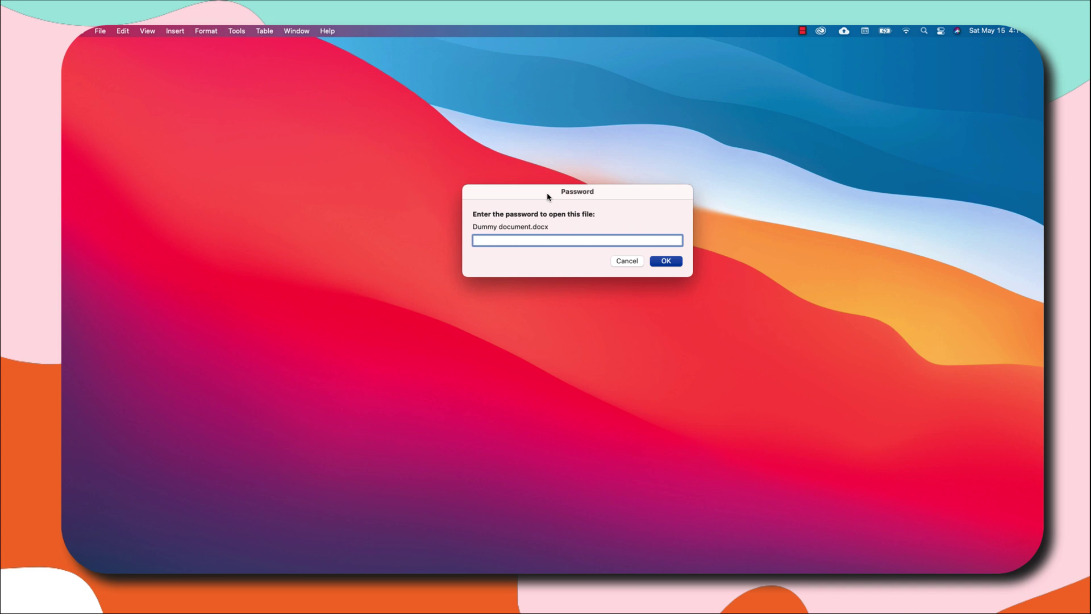
Enter the document's password to reopen Dummy document.docx.
key("Return")
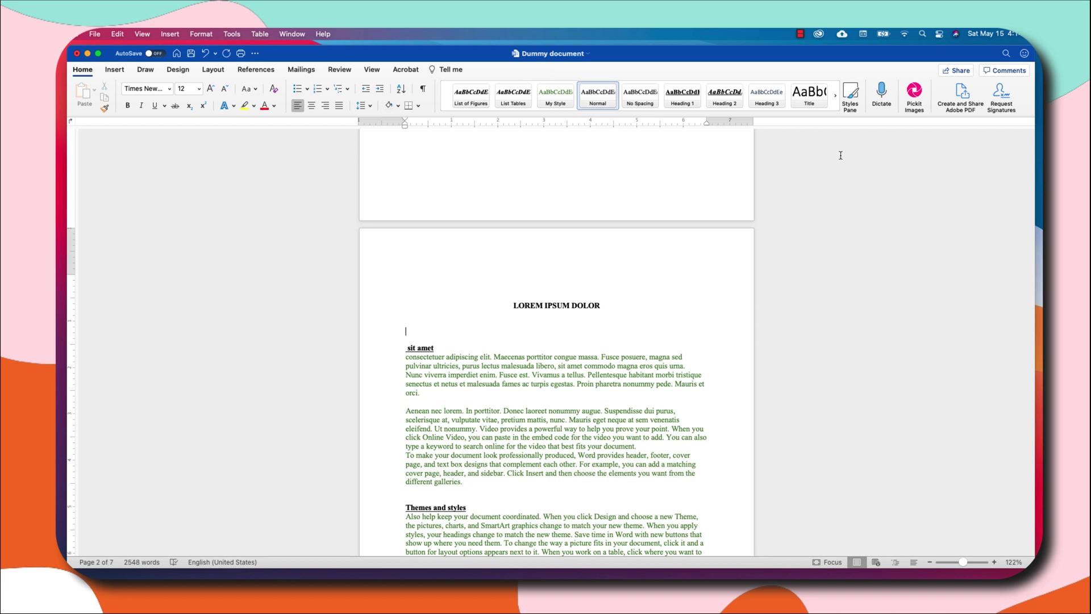
Turn on Dictate, allow microphone access, and dictate the paragraph beginning 'And recording or start'.
left_click(882, 94)
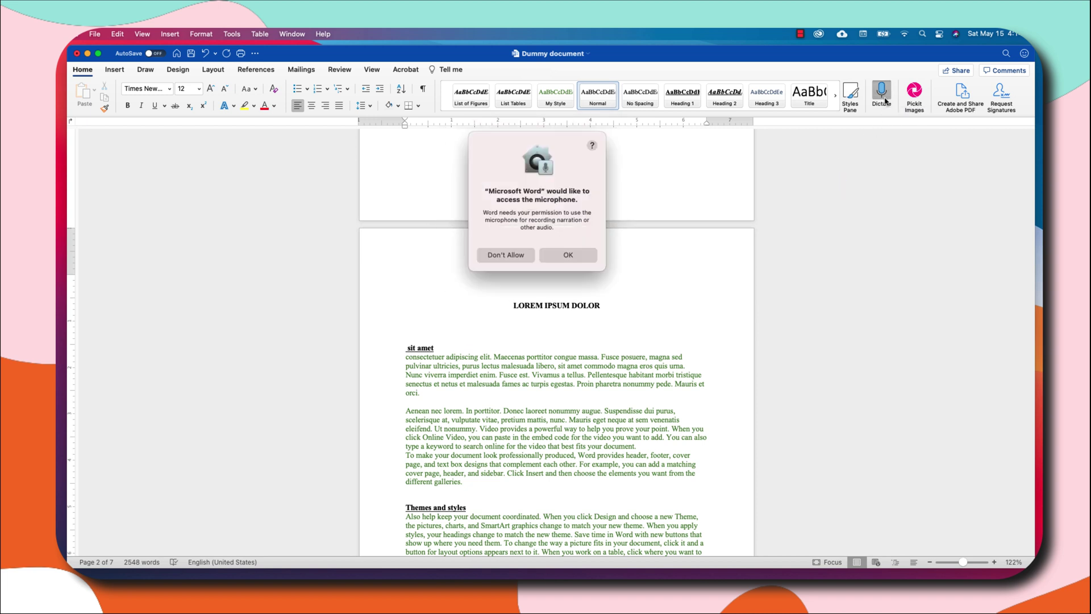
left_click(565, 257)
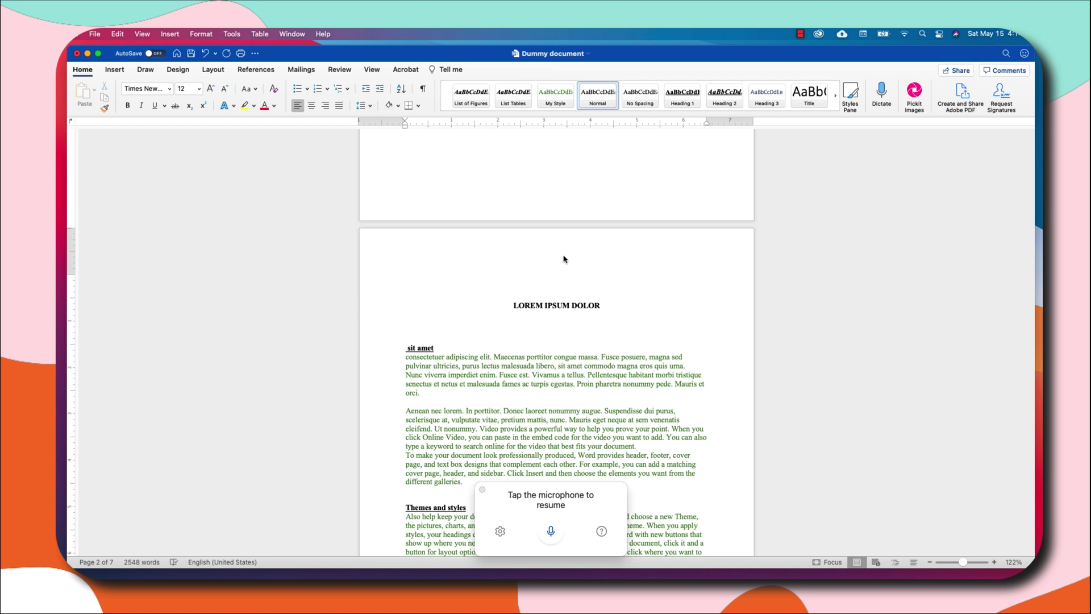
left_click(551, 532)
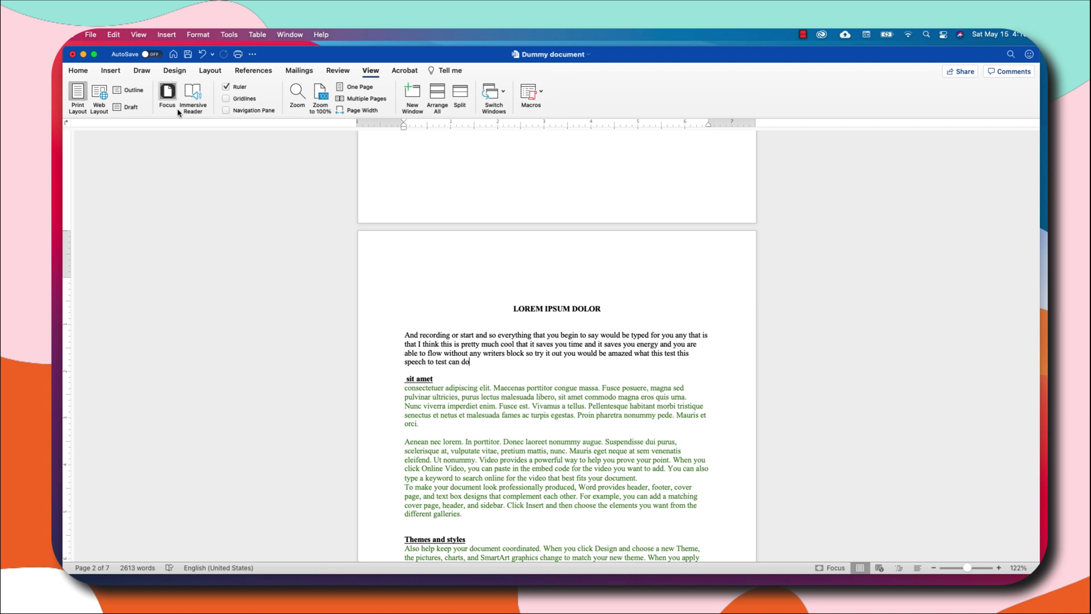
Switch the document into Focus mode, then exit Focus mode again.
left_click(167, 94)
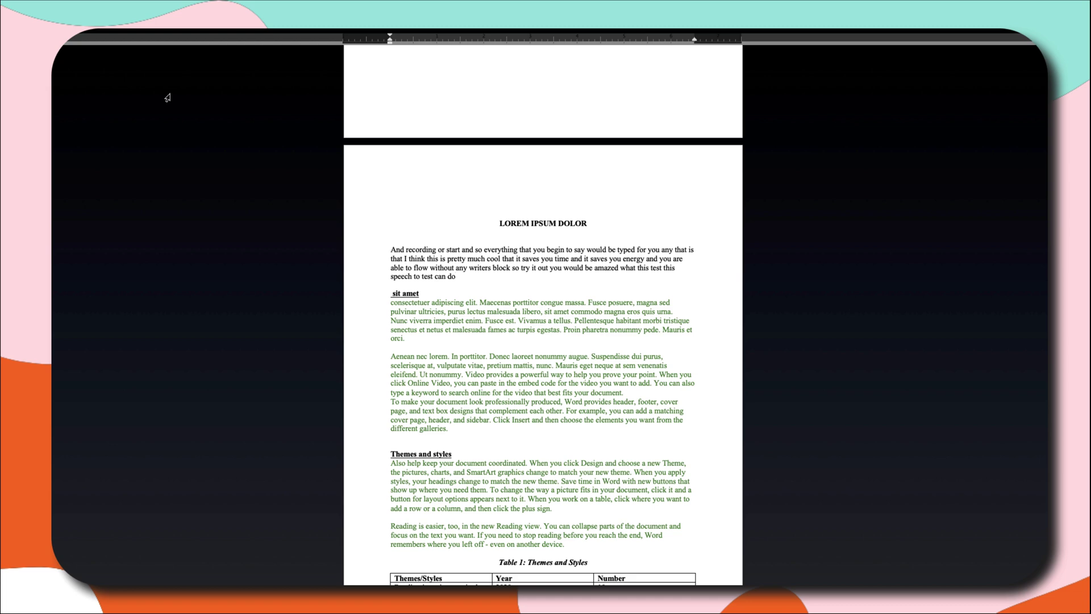
left_click(167, 98)
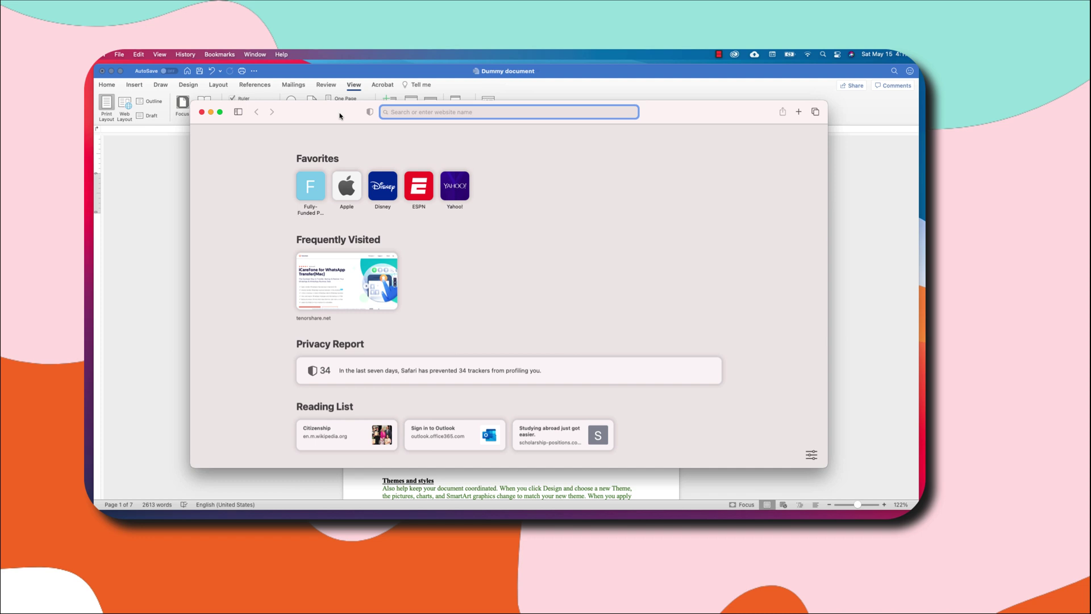
Search the web for 'Communication', skim the results, then hide Safari with Cmd+H.
type("Co")
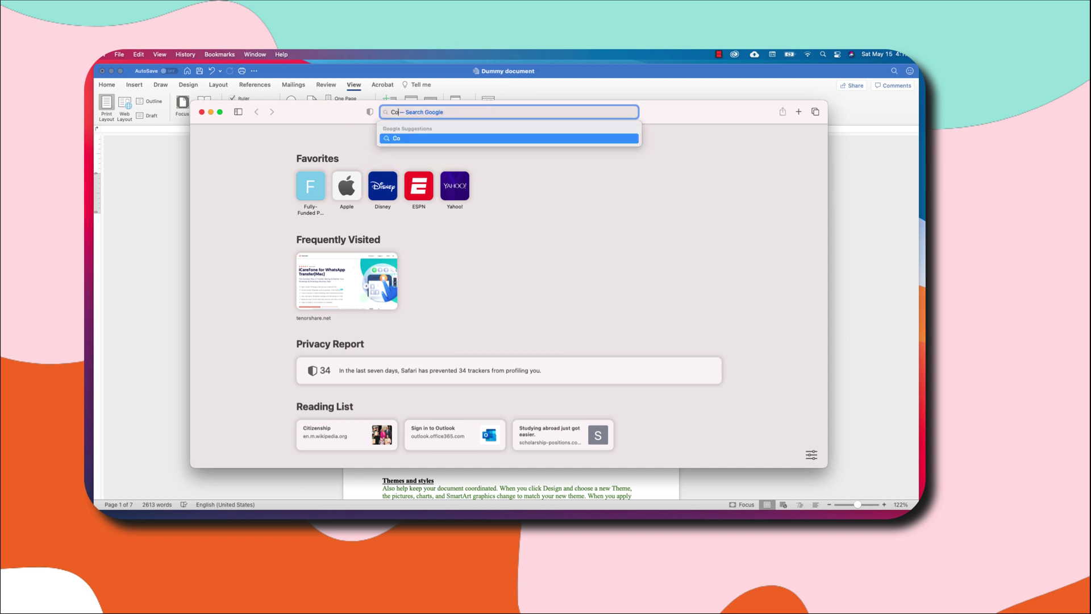
type("mmunication")
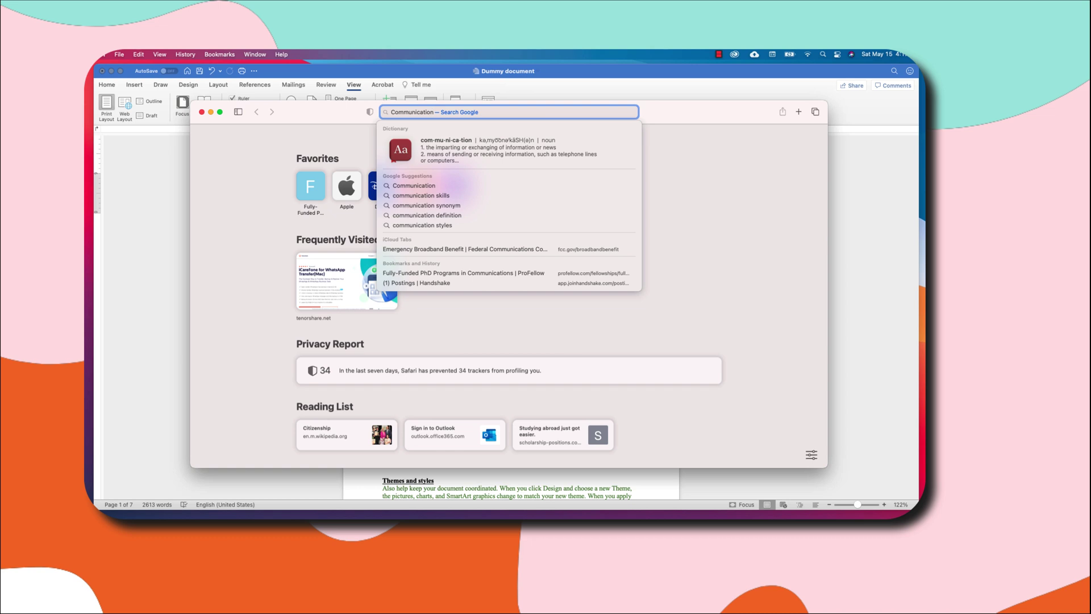
key("Return")
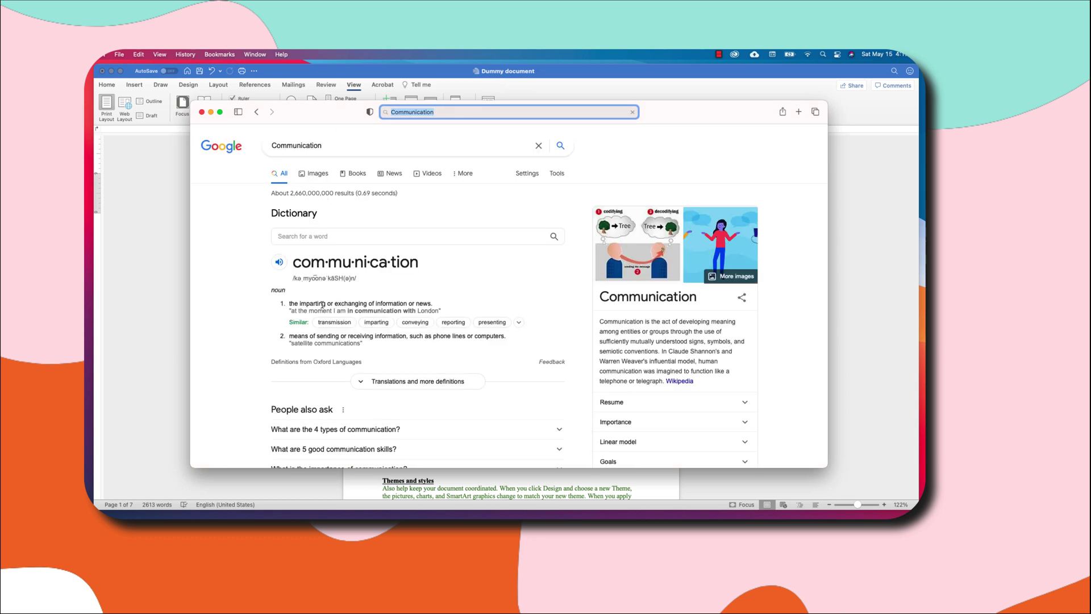
scroll(342, 350, "down", 3)
scroll(342, 351, "down", 5)
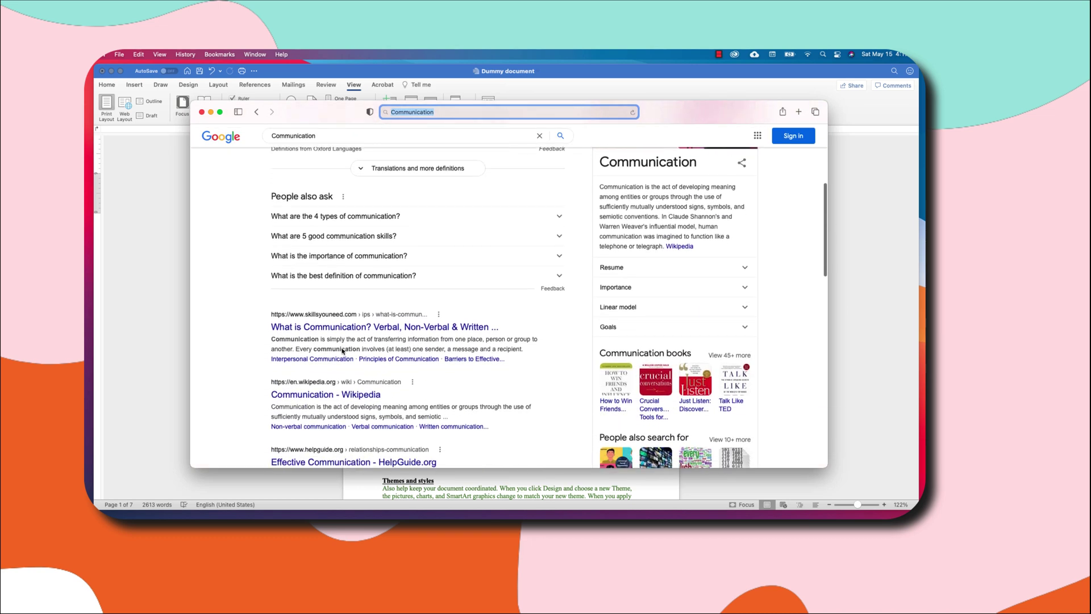
scroll(343, 351, "down", 2)
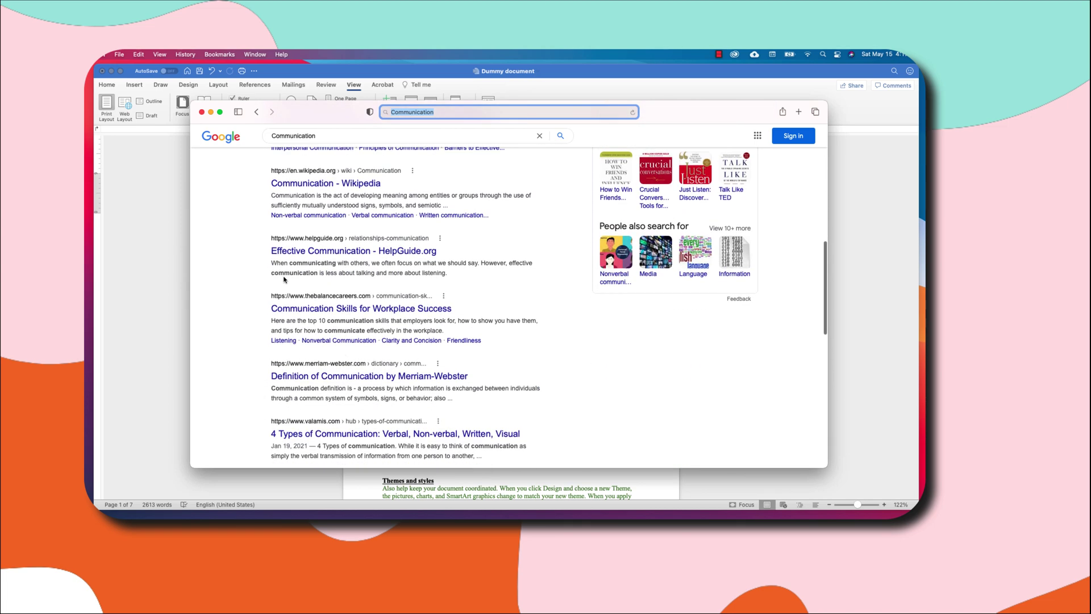
key("super+h")
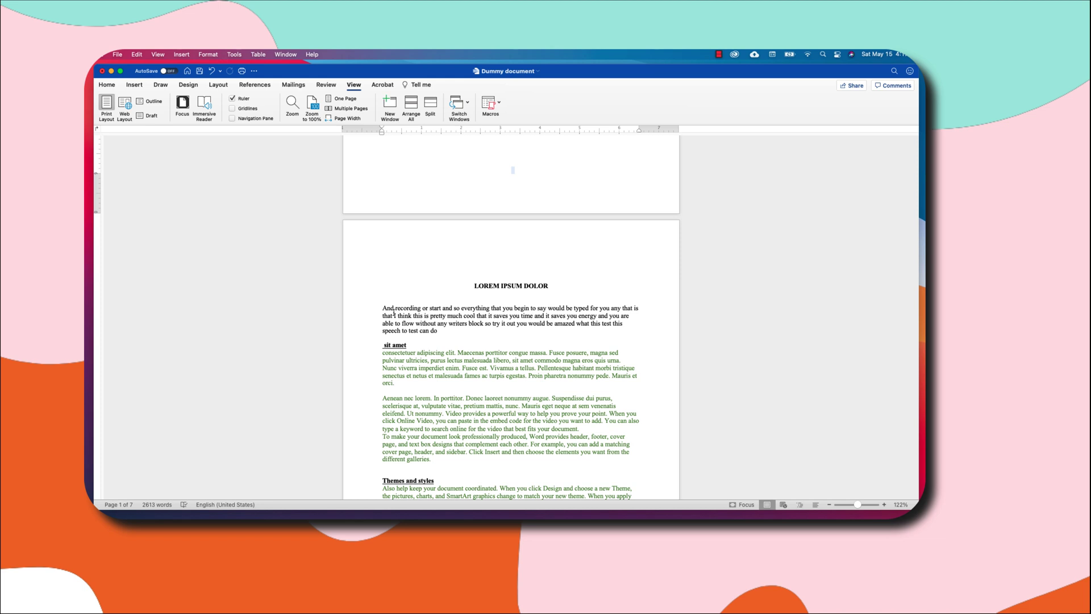
Select the word 'energy' in the dictated paragraph and bring up its shortcut menu.
left_click_drag(383, 310, 442, 312)
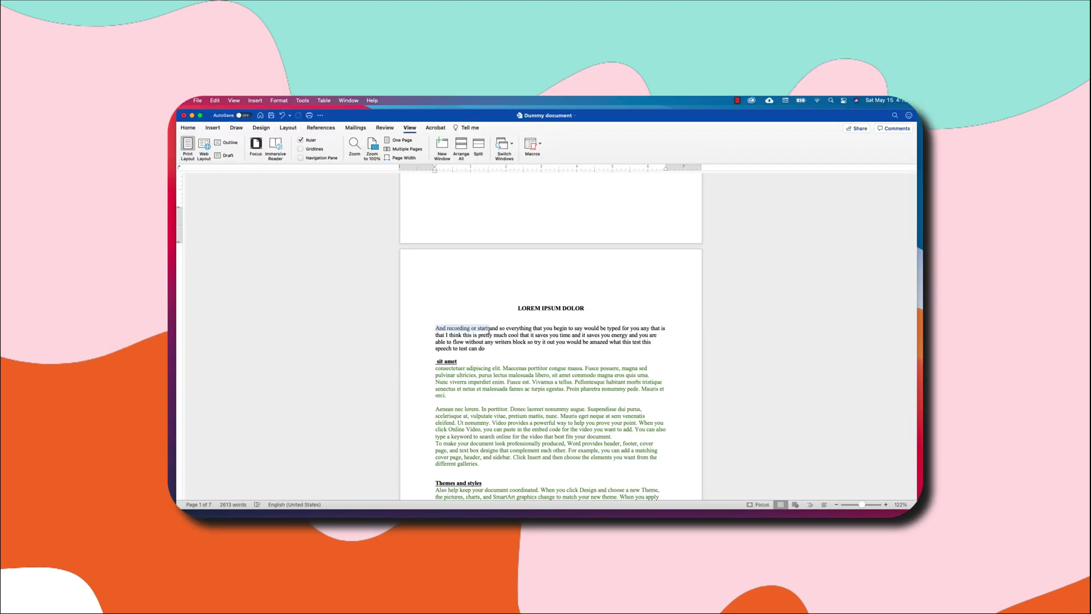
left_click(477, 345)
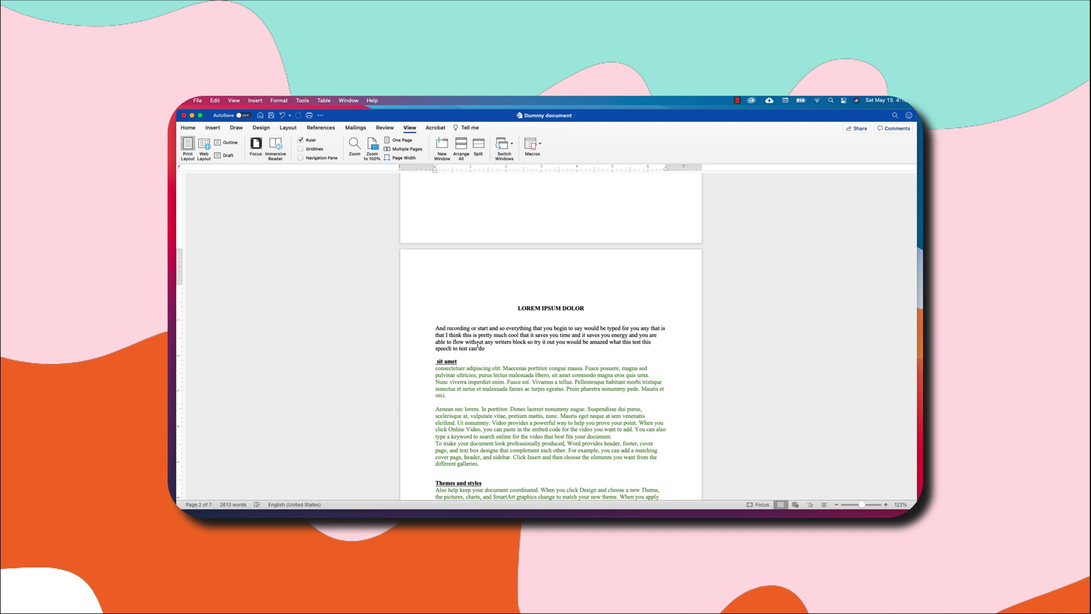
scroll(477, 345, "down", 2)
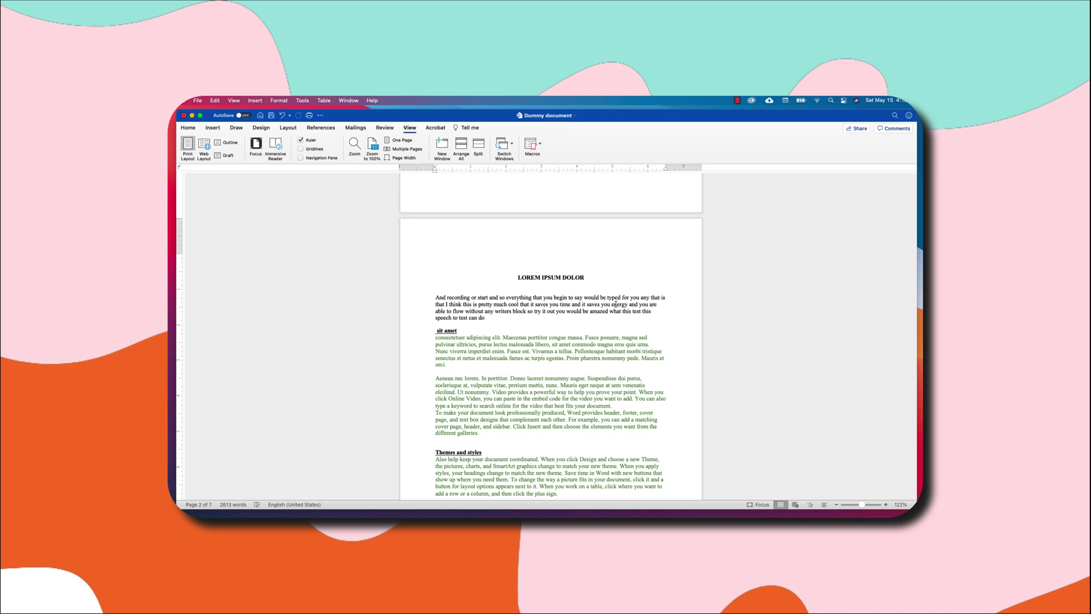
left_click_drag(612, 305, 627, 305)
right_click(620, 307)
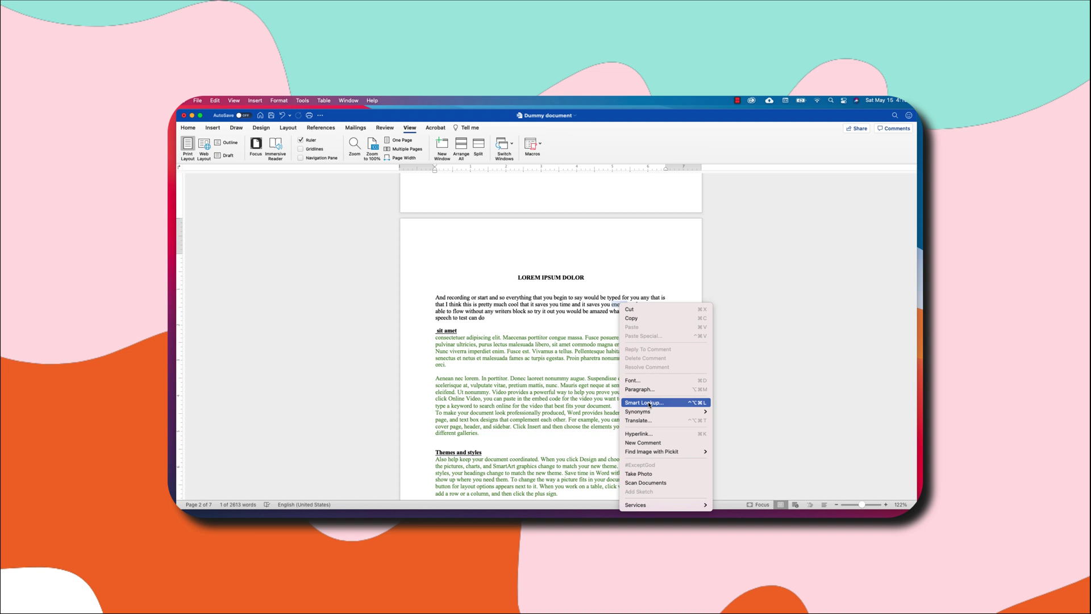
Run Smart Lookup on 'energy', read its Define entry, then close the lookup pane.
left_click(650, 405)
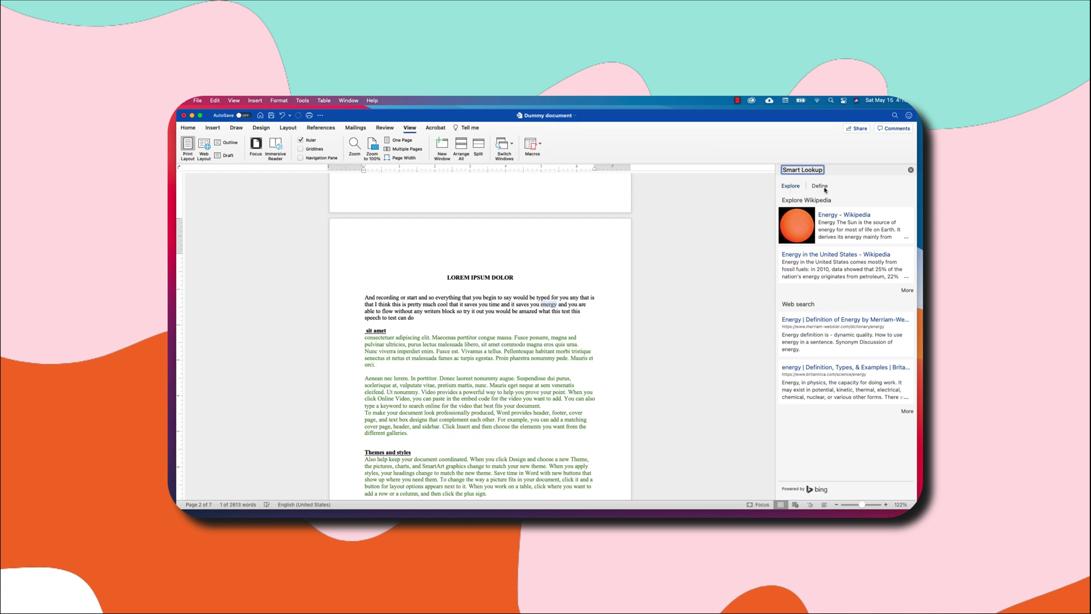
left_click(821, 187)
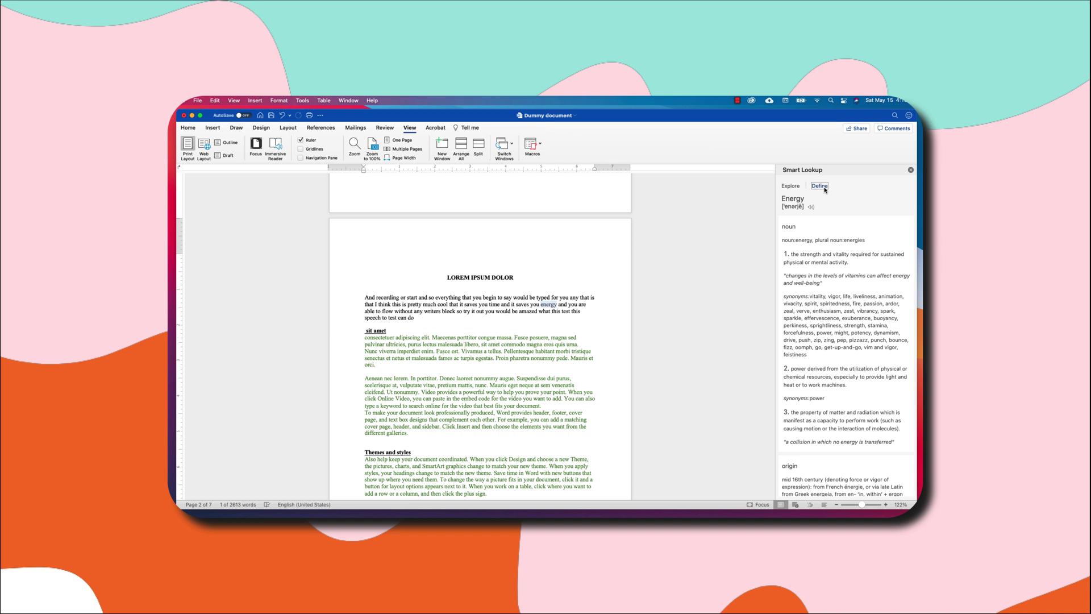
left_click(911, 169)
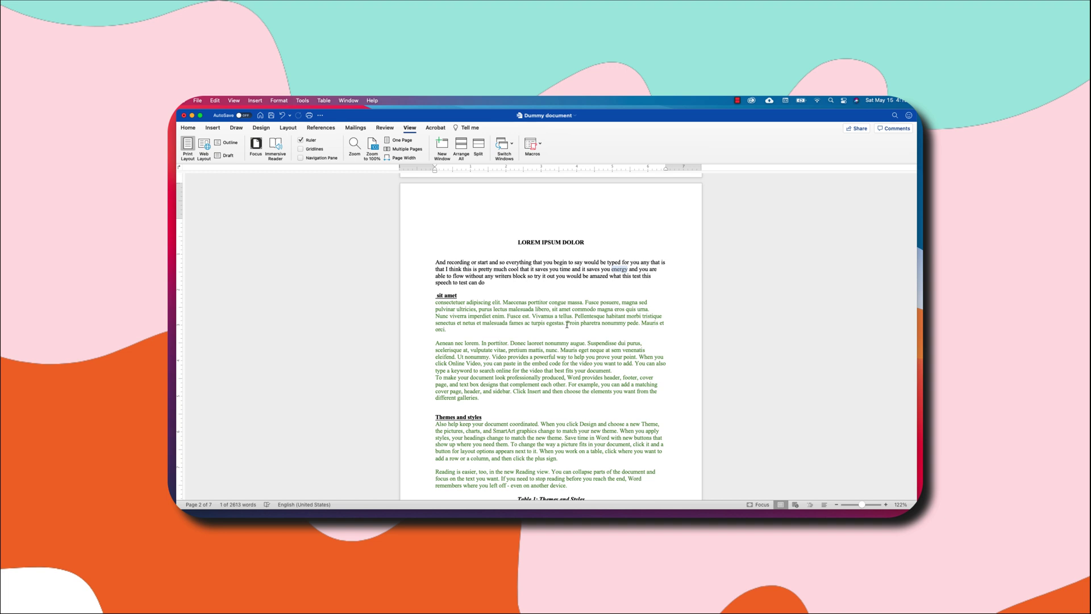
Translate the word 'Proin' from its shortcut menu, opening the Translator pane.
right_click(575, 323)
mouse_move(624, 431)
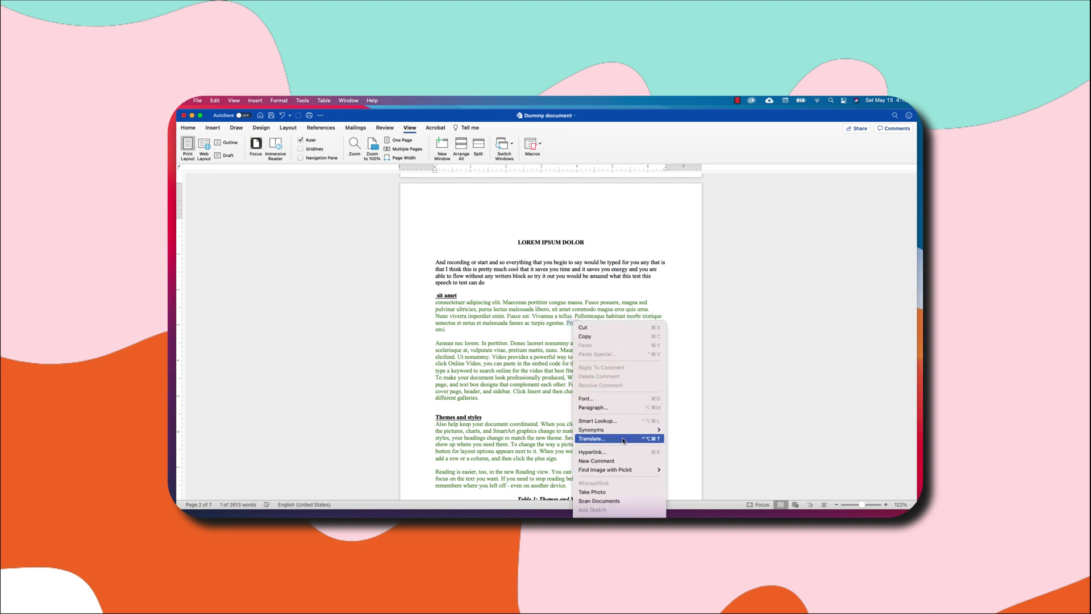
left_click(623, 441)
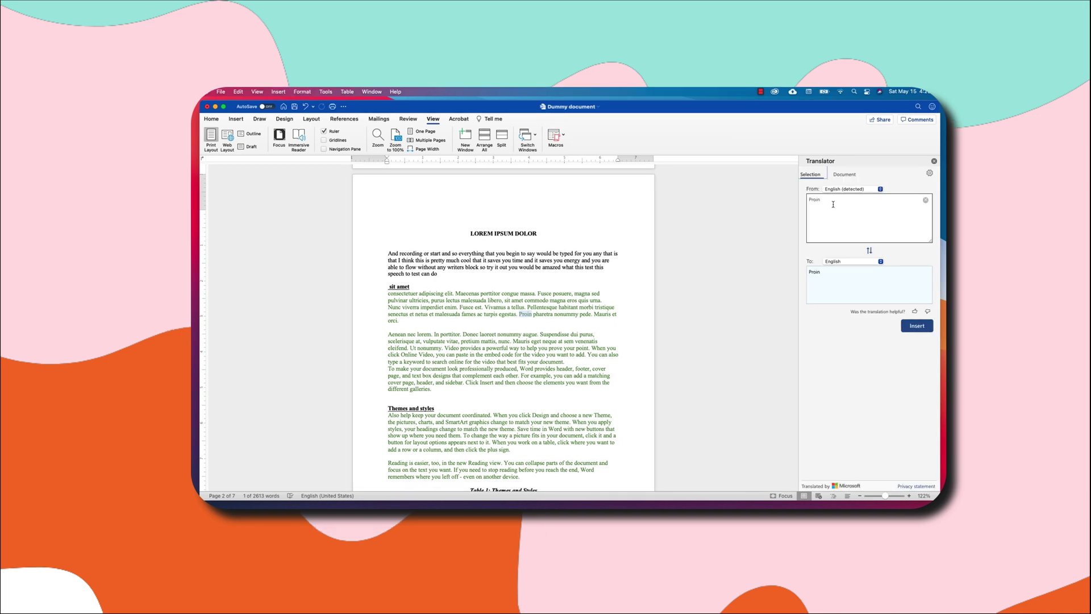
Set the Translator's target language to Dutch, rendering 'Proin' as 'Proine'.
left_click(880, 261)
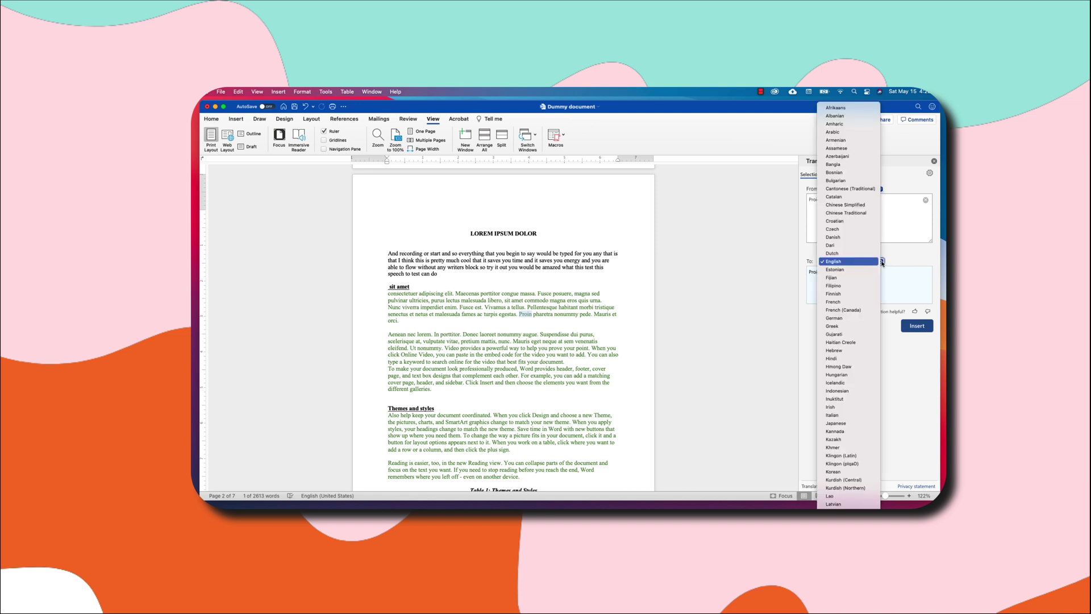
left_click(855, 254)
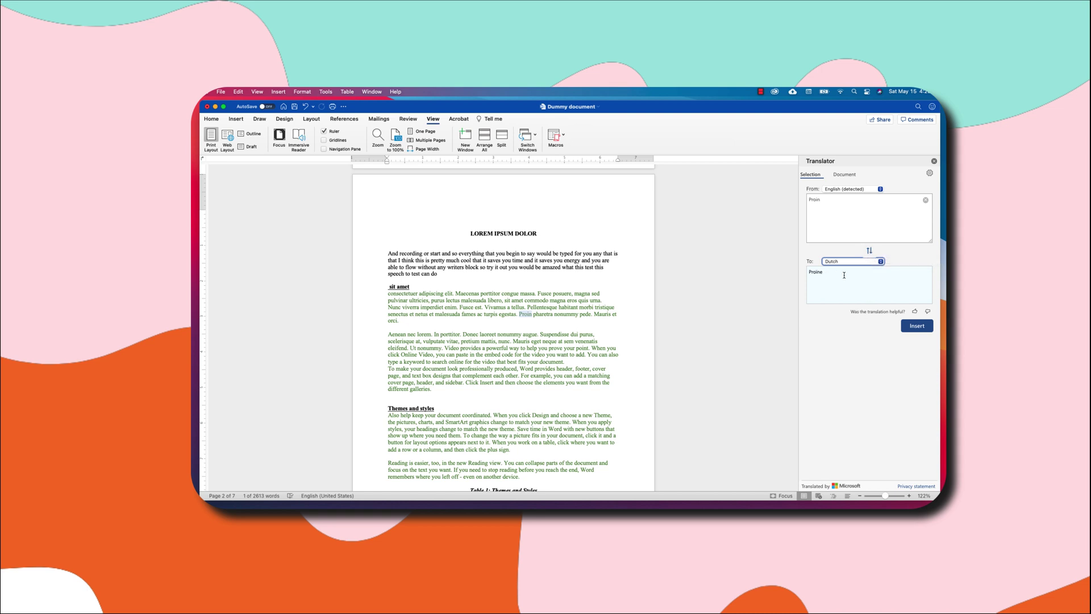
Insert 'Proine' in place of 'Proin', then select 'Themes and styles' to translate it.
left_click(917, 326)
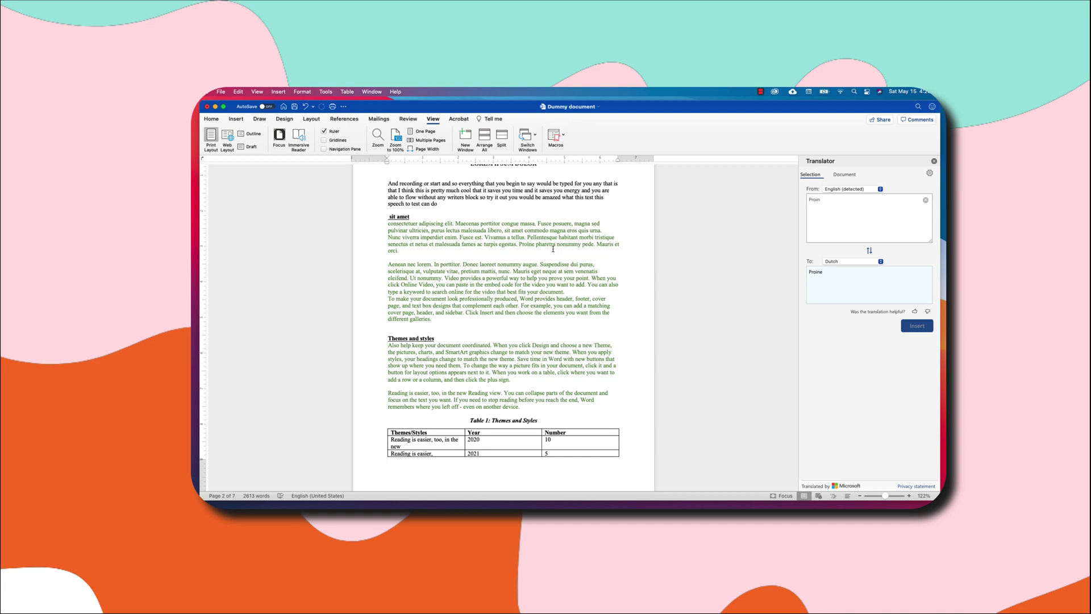
left_click_drag(535, 245, 522, 245)
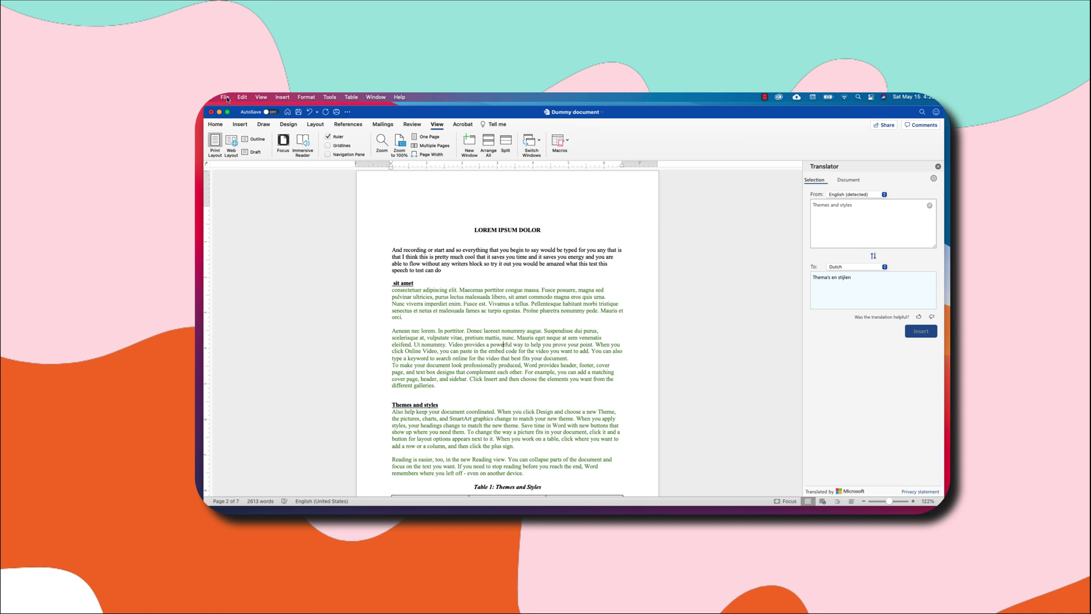
Choose File > New from Template to start a new document from a template.
left_click(225, 97)
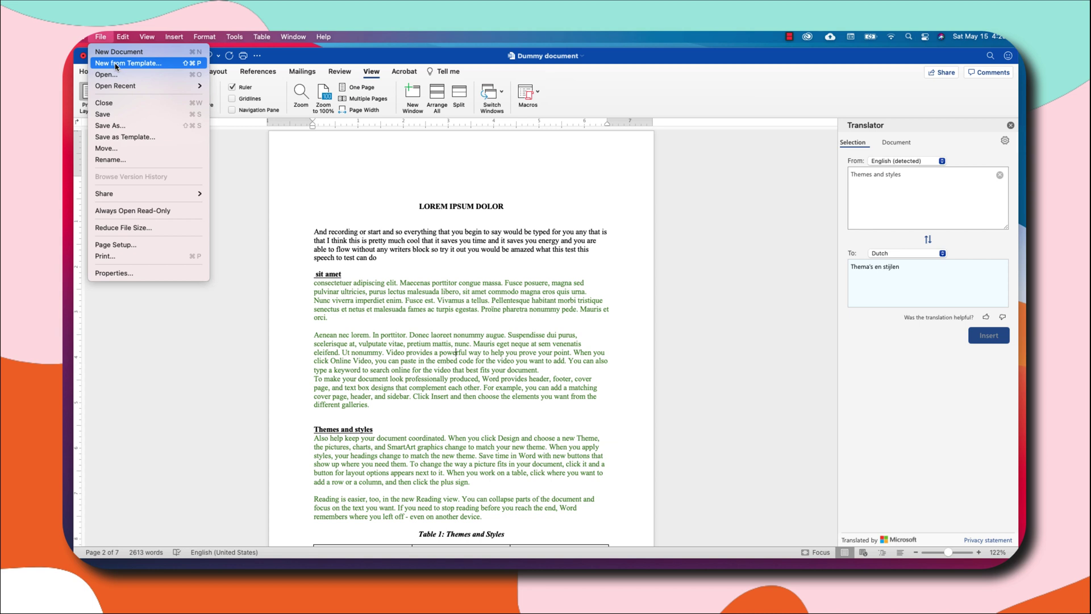
left_click(115, 64)
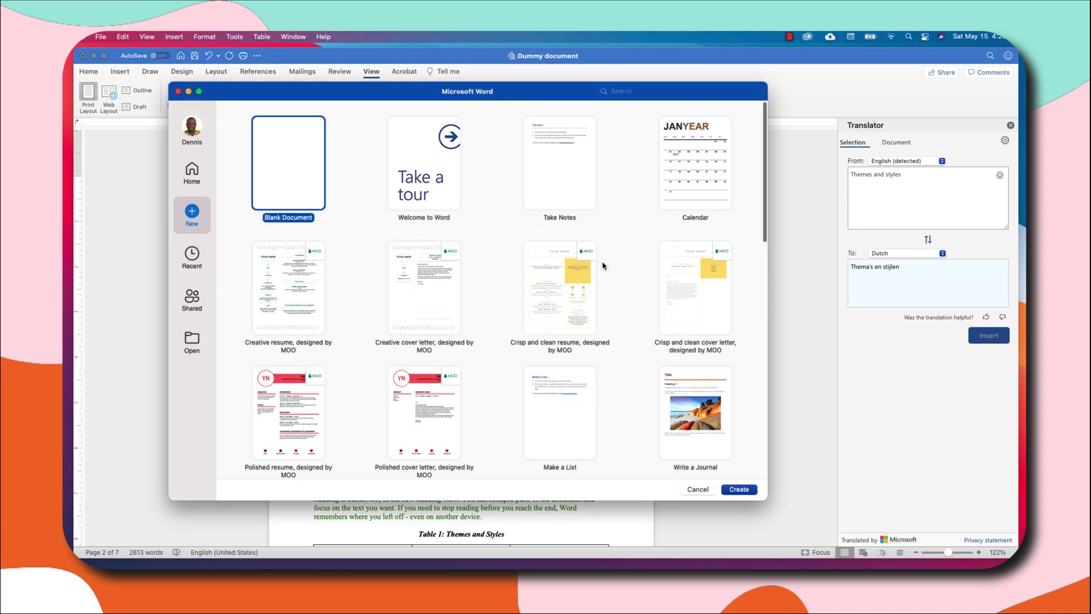
Scroll the template gallery down to the cover letter templates like Bold Cover Letter.
scroll(603, 265, "down", 1)
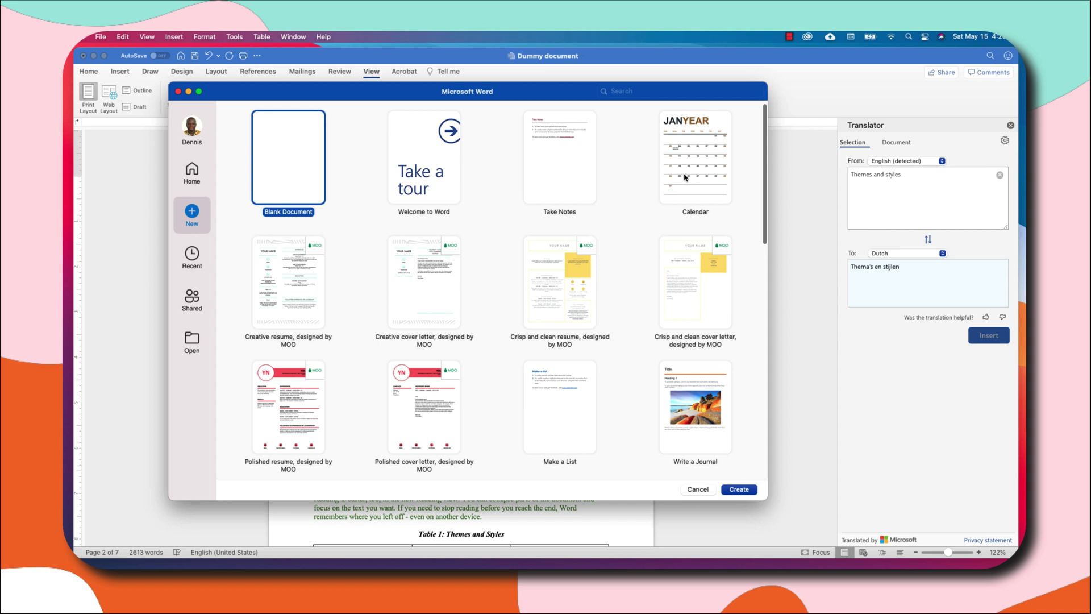
scroll(625, 335, "down", 3)
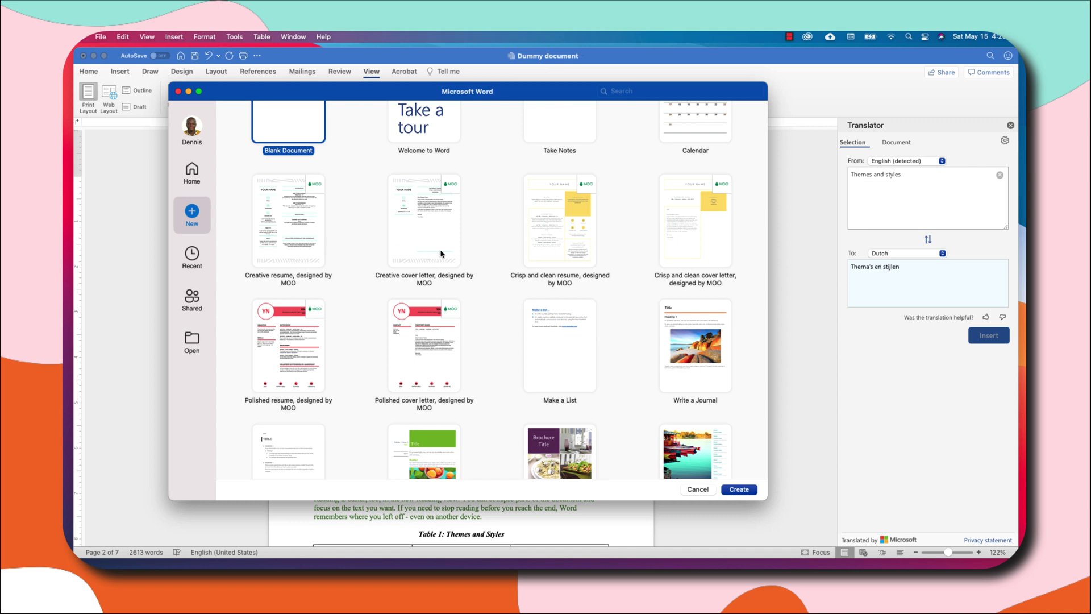
scroll(642, 262, "down", 5)
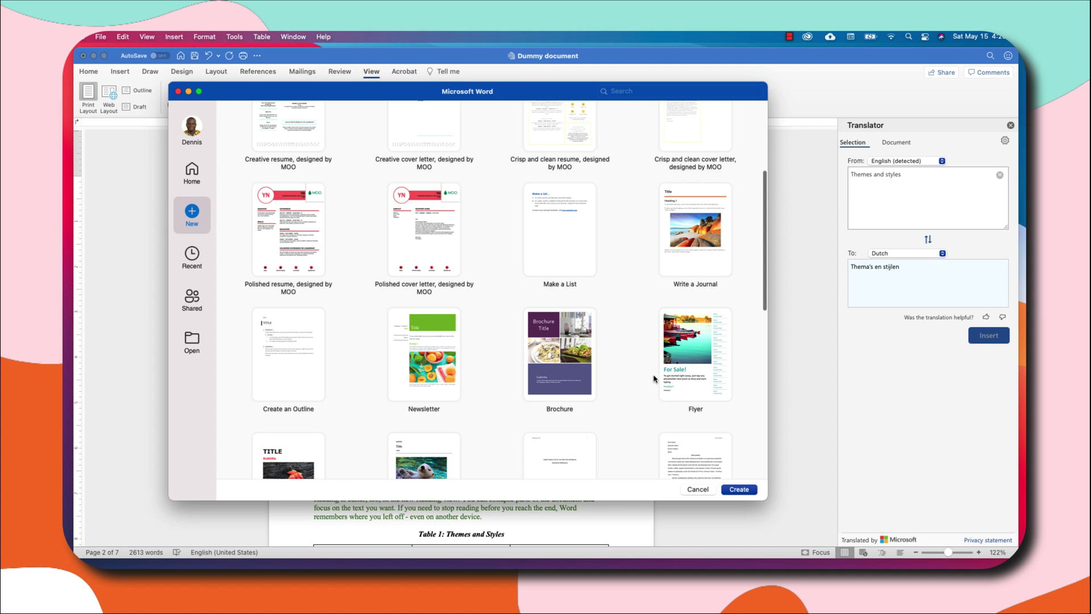
scroll(654, 379, "down", 4)
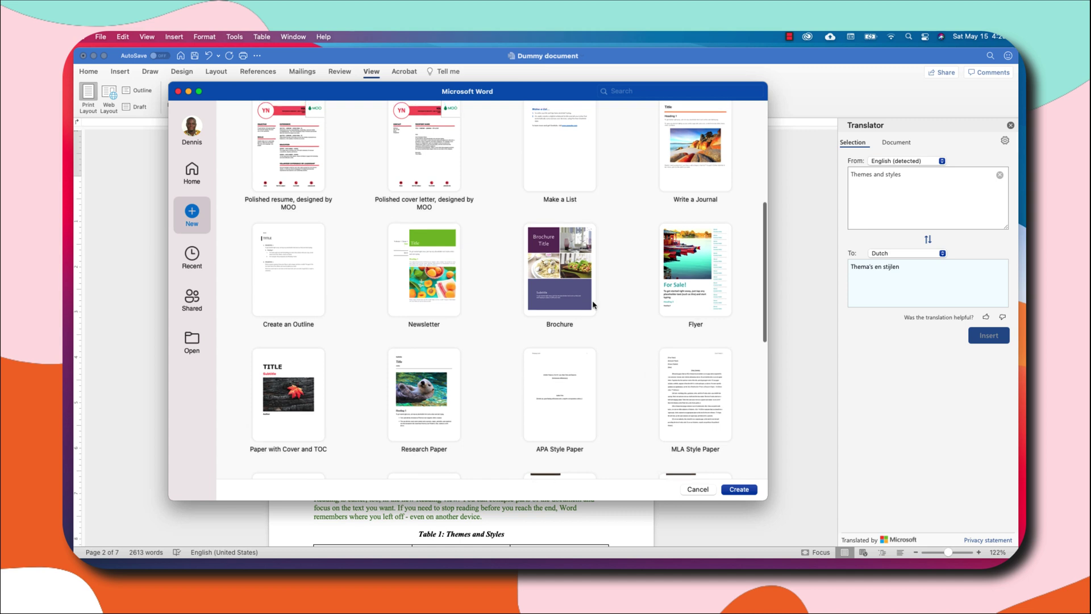
scroll(592, 305, "down", 3)
scroll(593, 305, "down", 6)
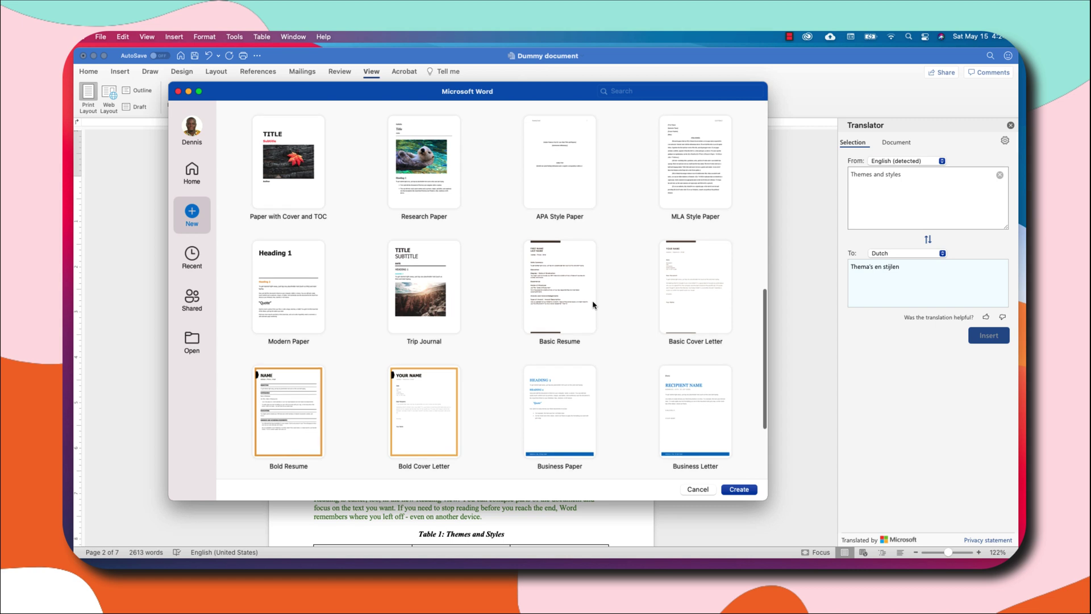
scroll(614, 292, "up", 1)
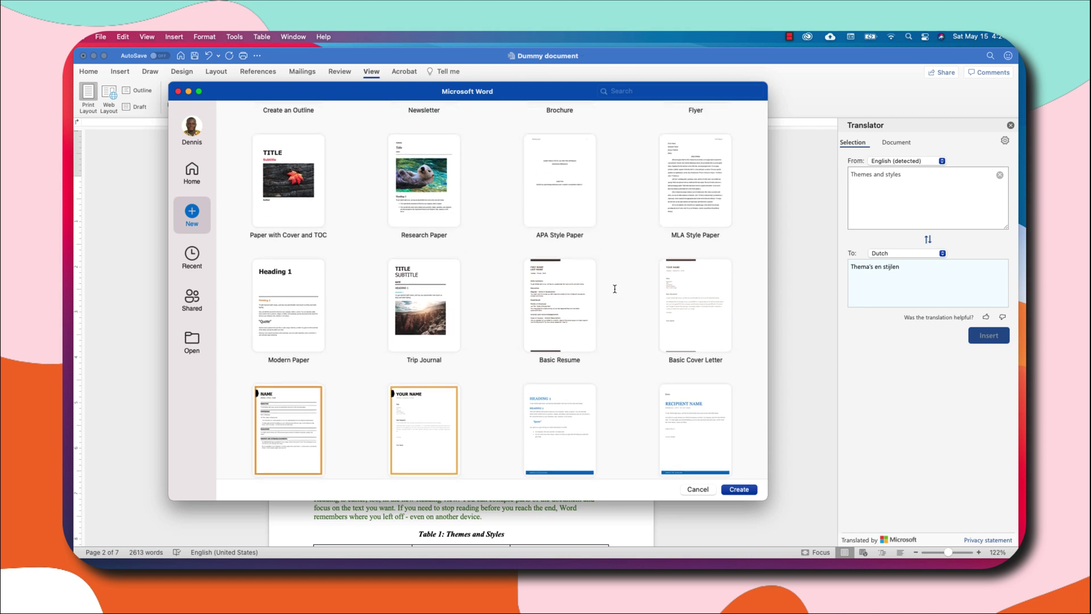
scroll(626, 268, "up", 2)
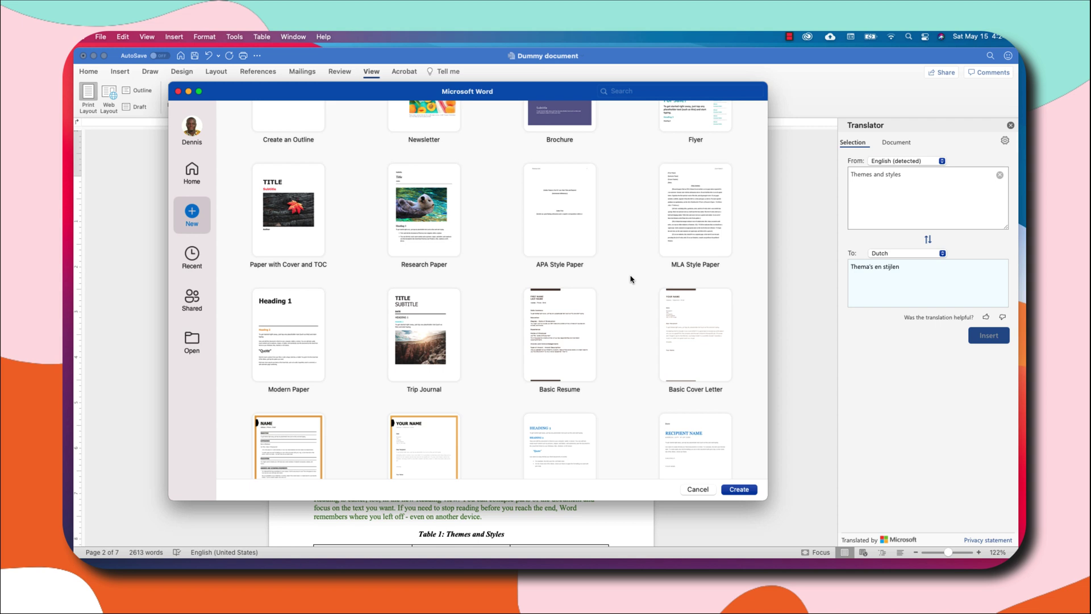
scroll(631, 279, "down", 5)
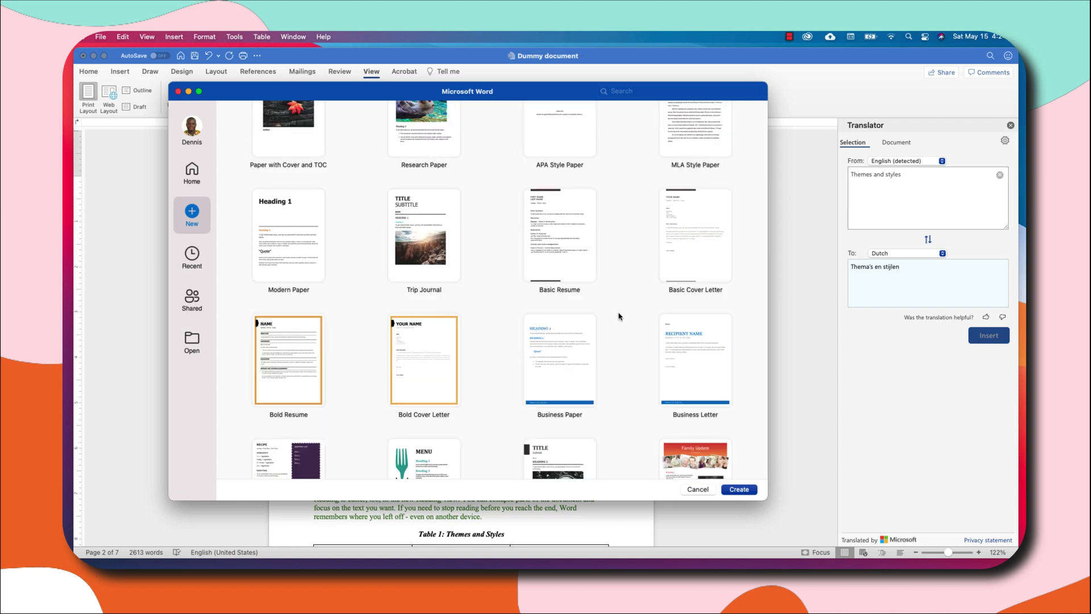
scroll(620, 317, "down", 2)
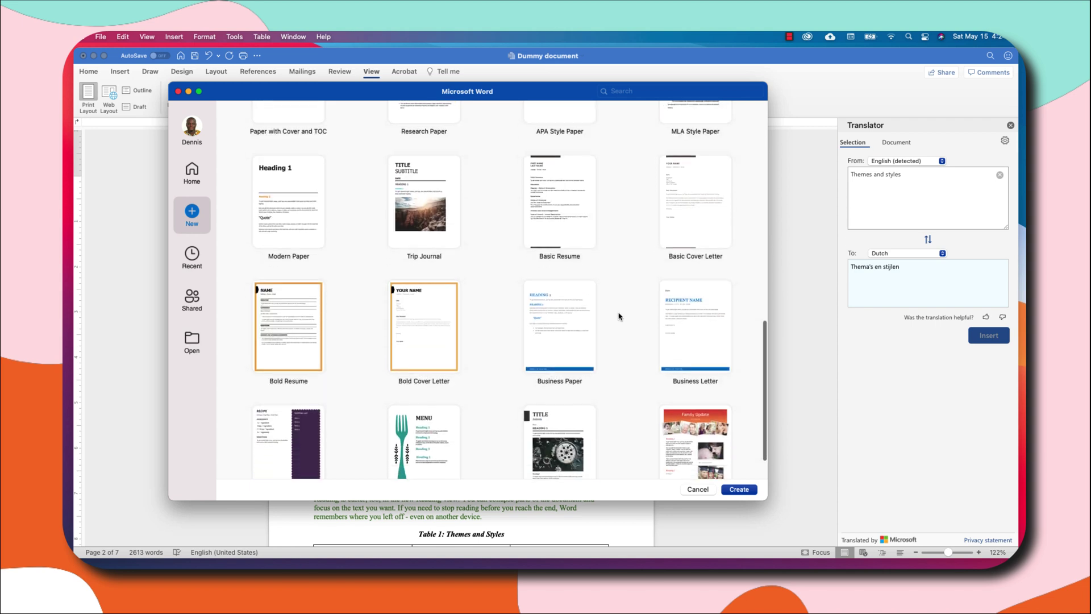
Create a letter from the Basic Cover Letter template and enter the writer's name at the top.
double_click(688, 209)
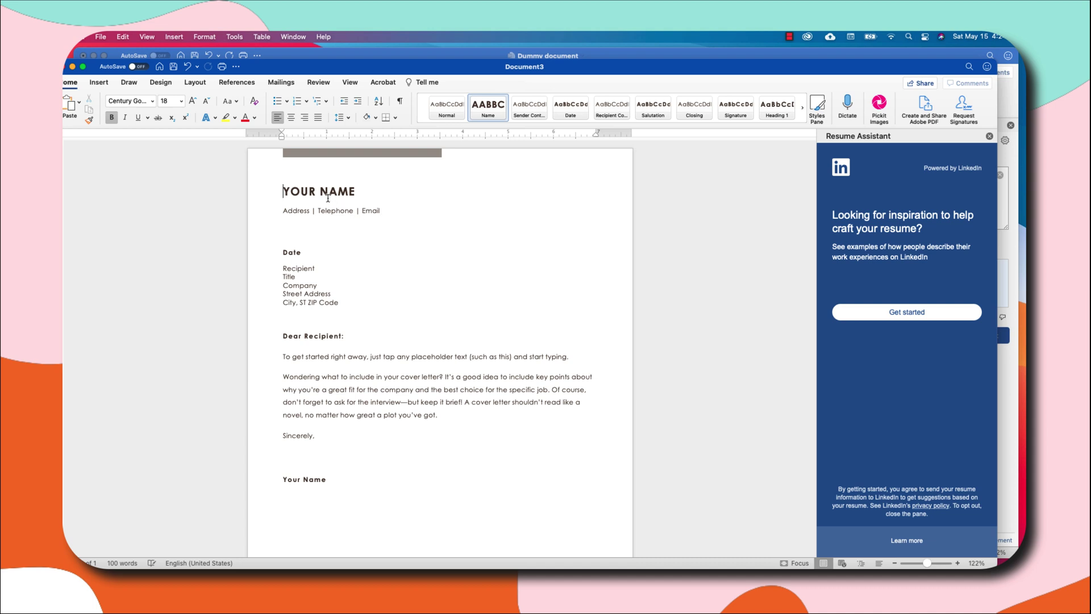
left_click(356, 192)
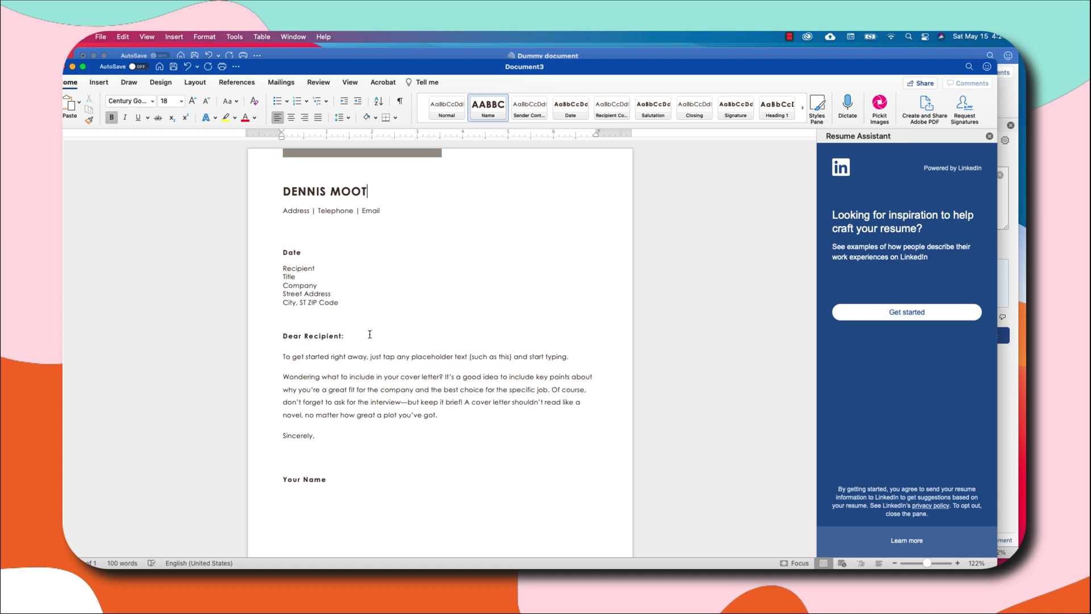
Address the salutation to 'Hiring Manager' in place of the Recipient placeholder.
scroll(352, 341, "down", 1)
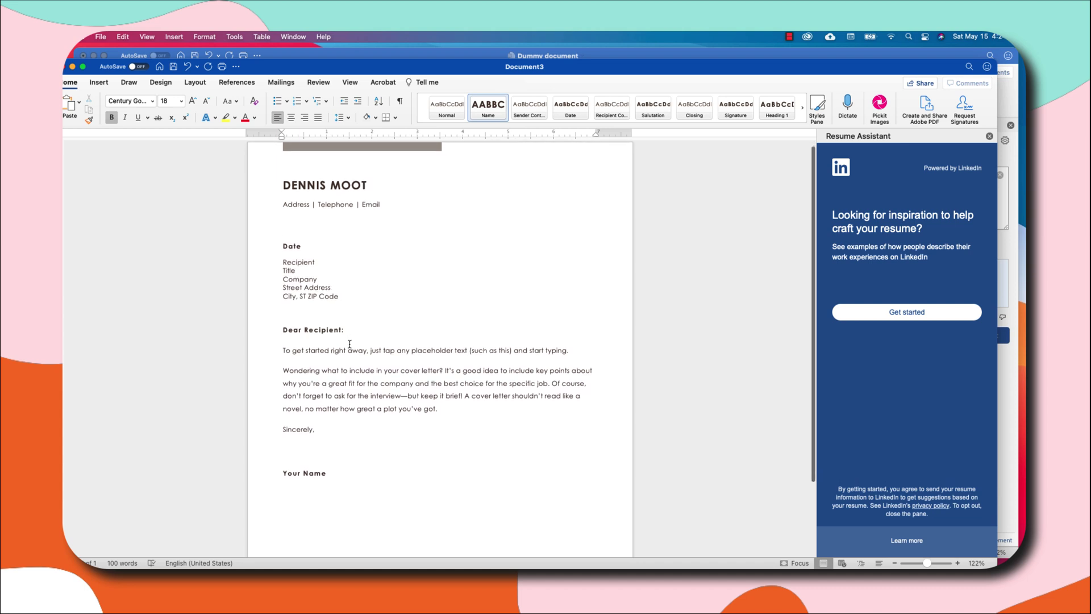
left_click(312, 332)
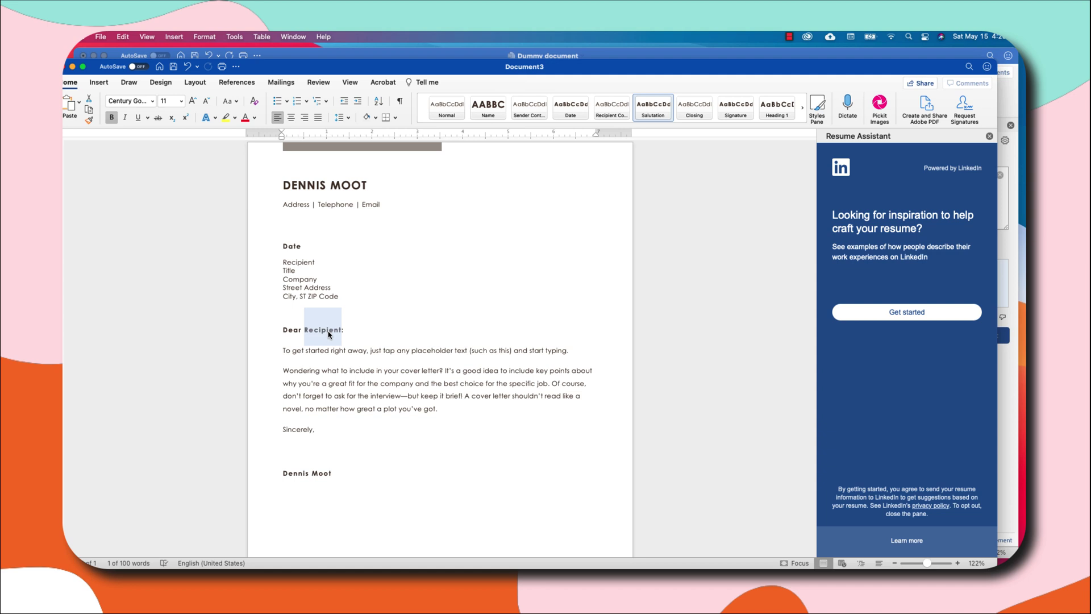
type("Hiring Manager")
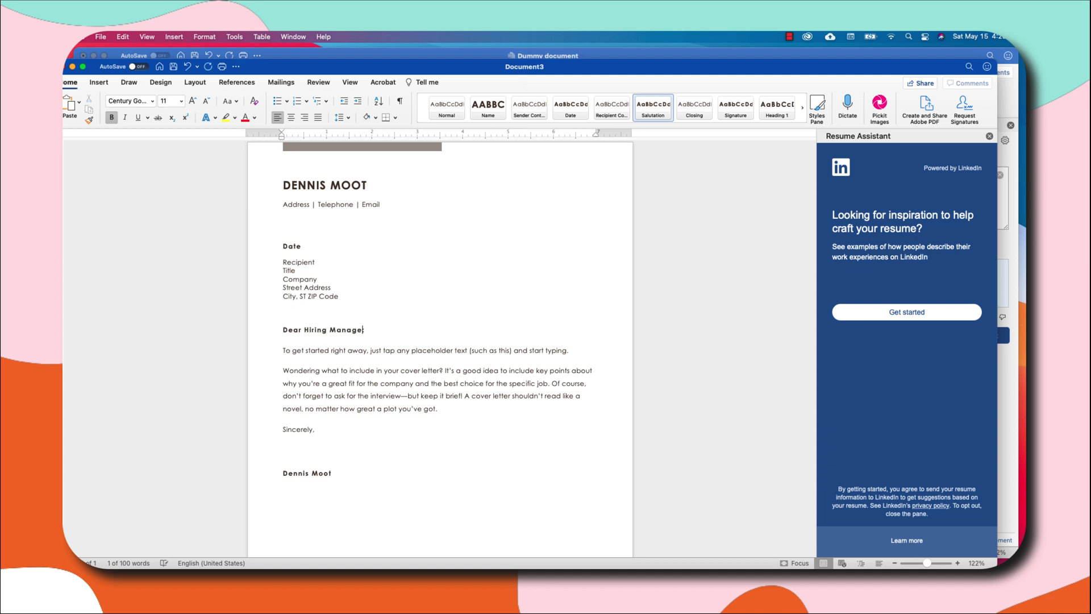
type("r")
scroll(346, 364, "down", 1)
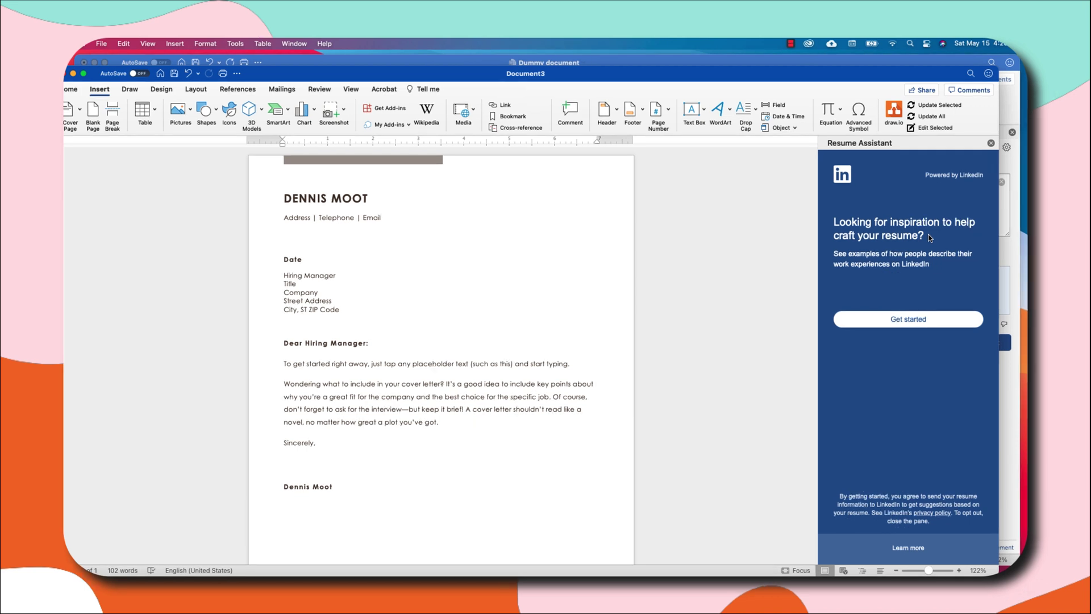
Start the Resume Assistant with role Instructional Designer and industry Higher Education.
left_click(928, 325)
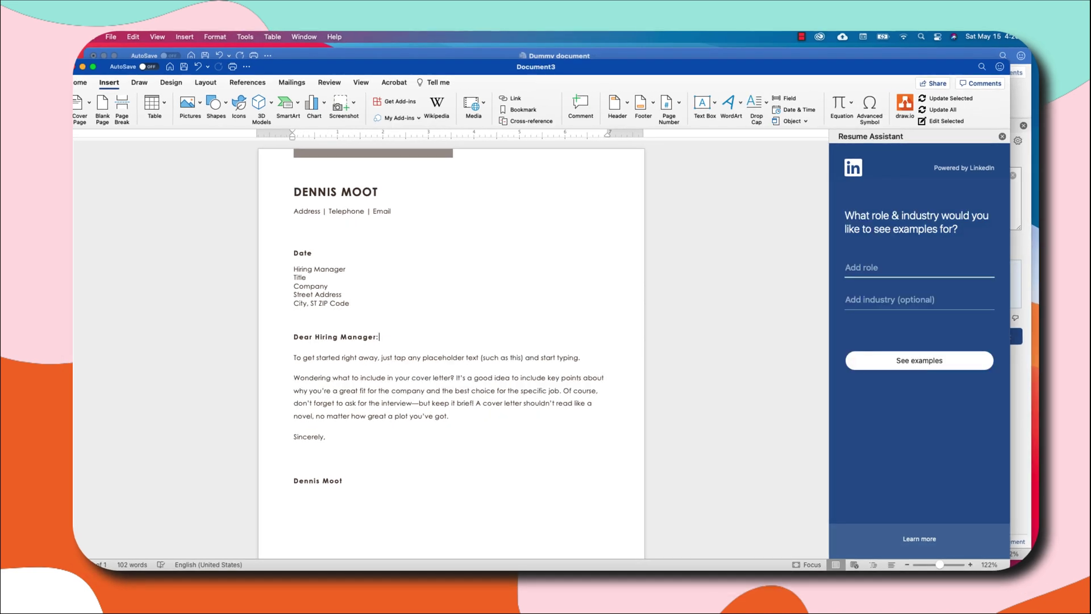
left_click(845, 267)
type("Instructio")
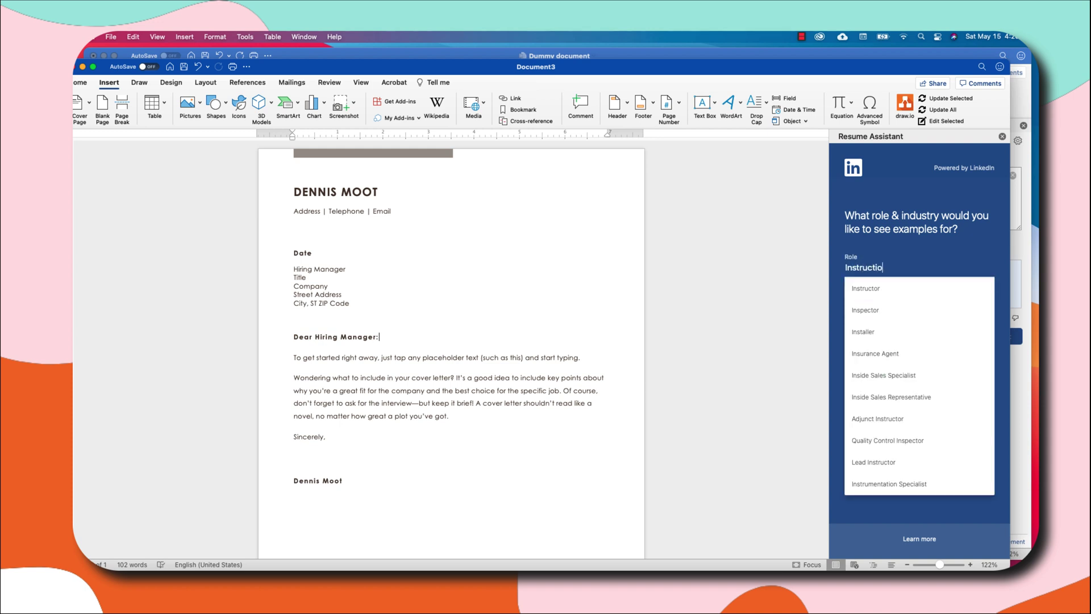
type("nal Designer")
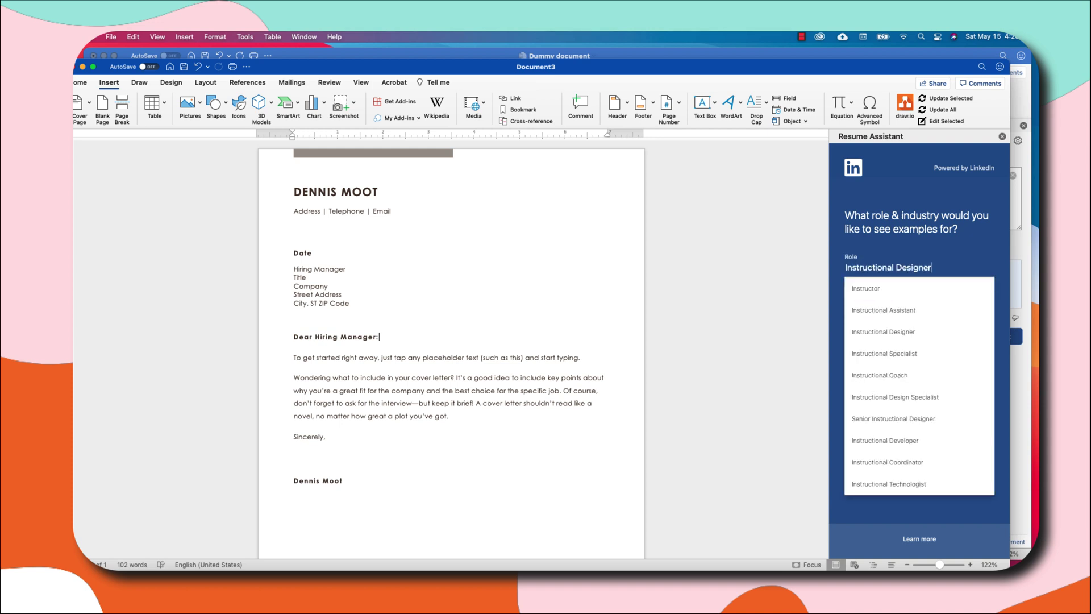
left_click(966, 256)
key("Tab")
type("Hi")
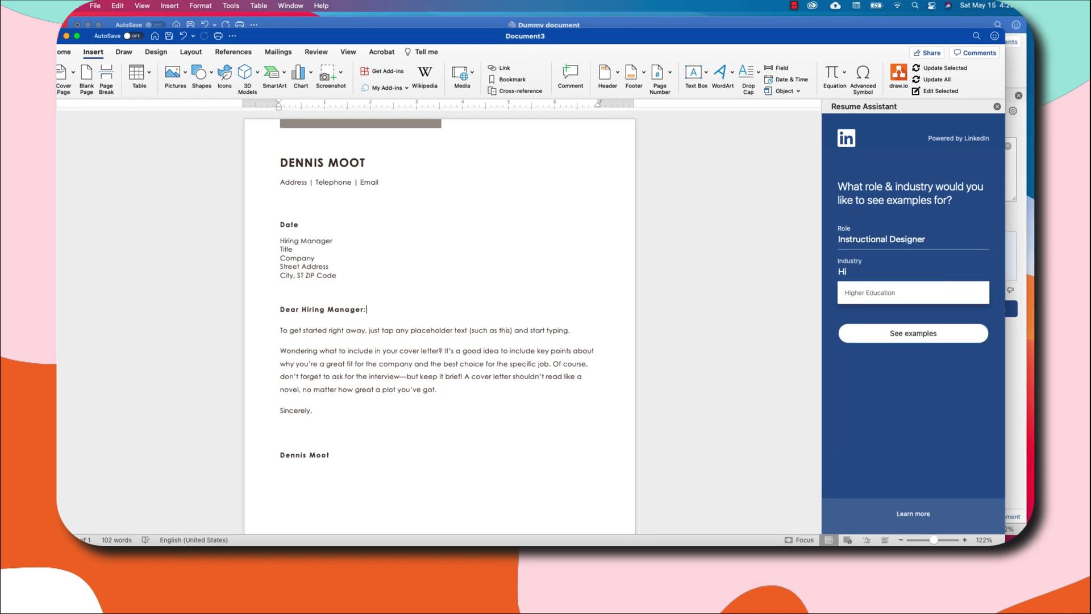
type("gher Education")
left_click(968, 388)
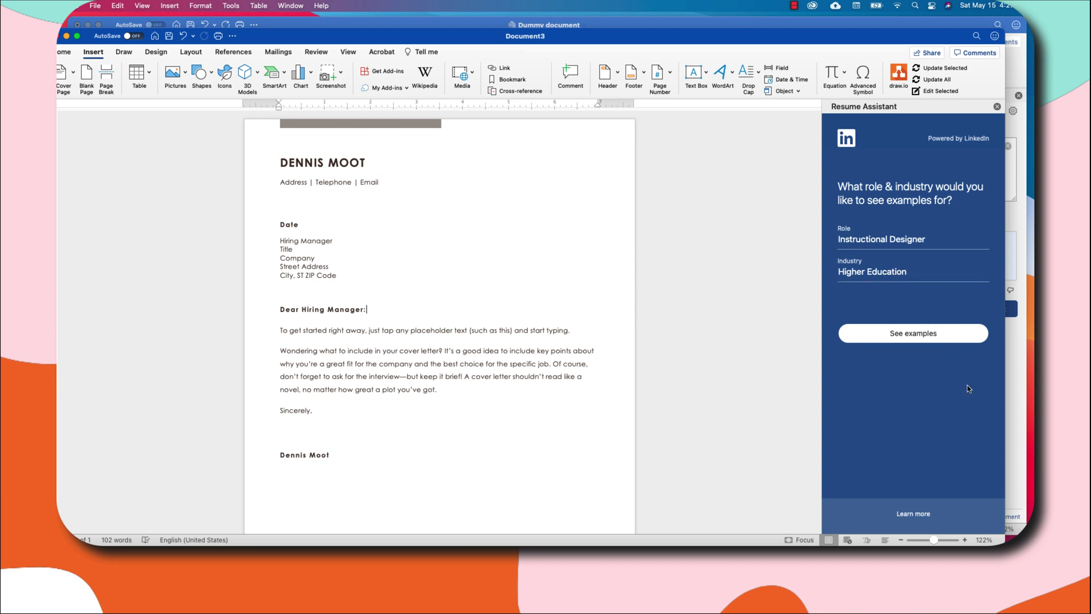
Bring up the Instructional Designer work experience examples and browse the list.
left_click(914, 334)
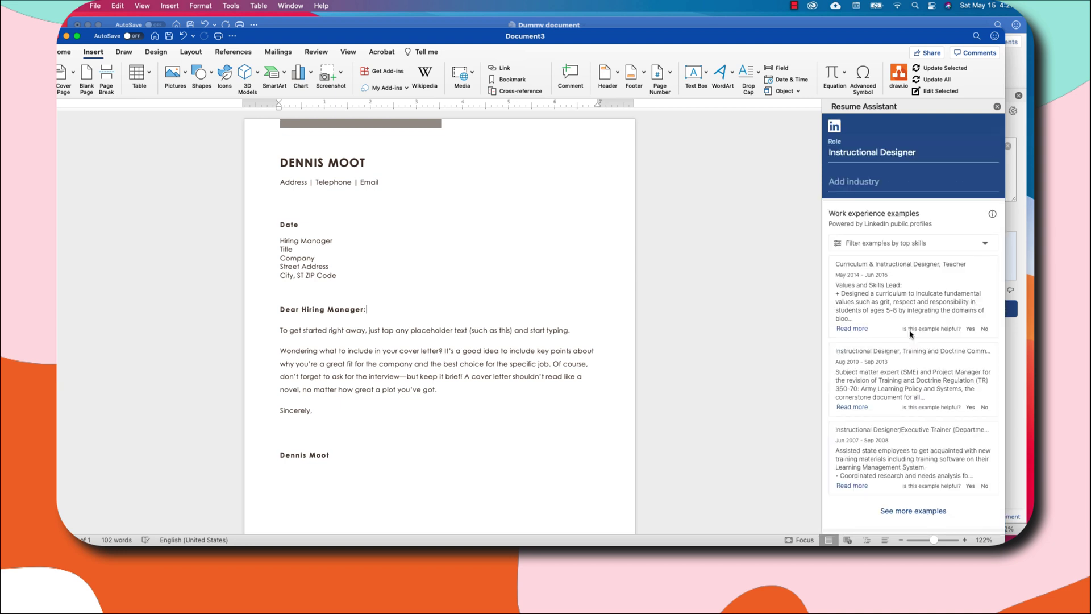
scroll(910, 334, "down", 5)
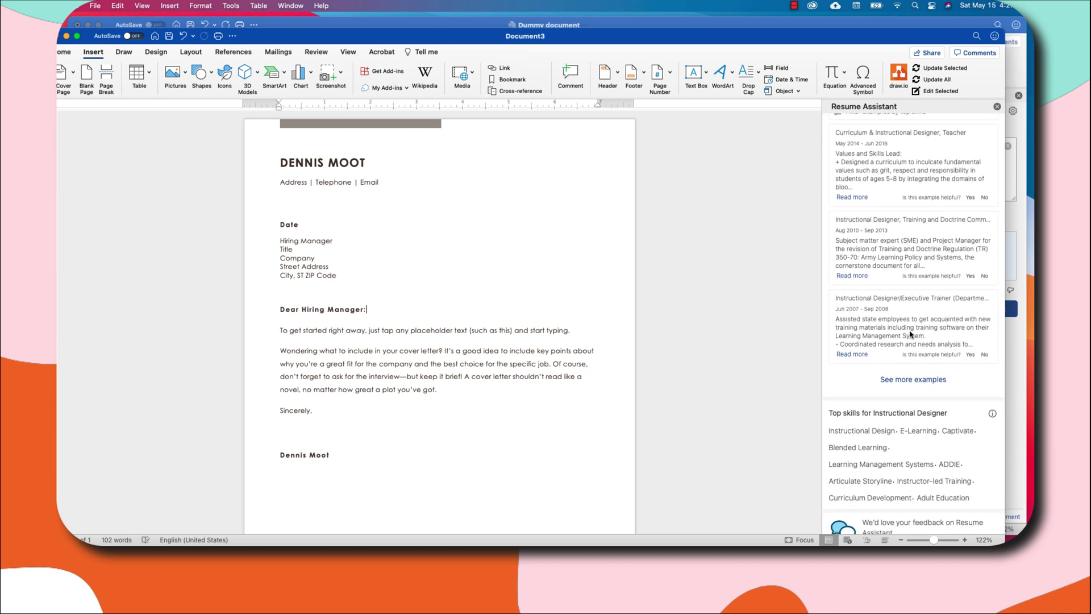
scroll(910, 335, "down", 4)
scroll(910, 334, "down", 12)
scroll(909, 332, "up", 20)
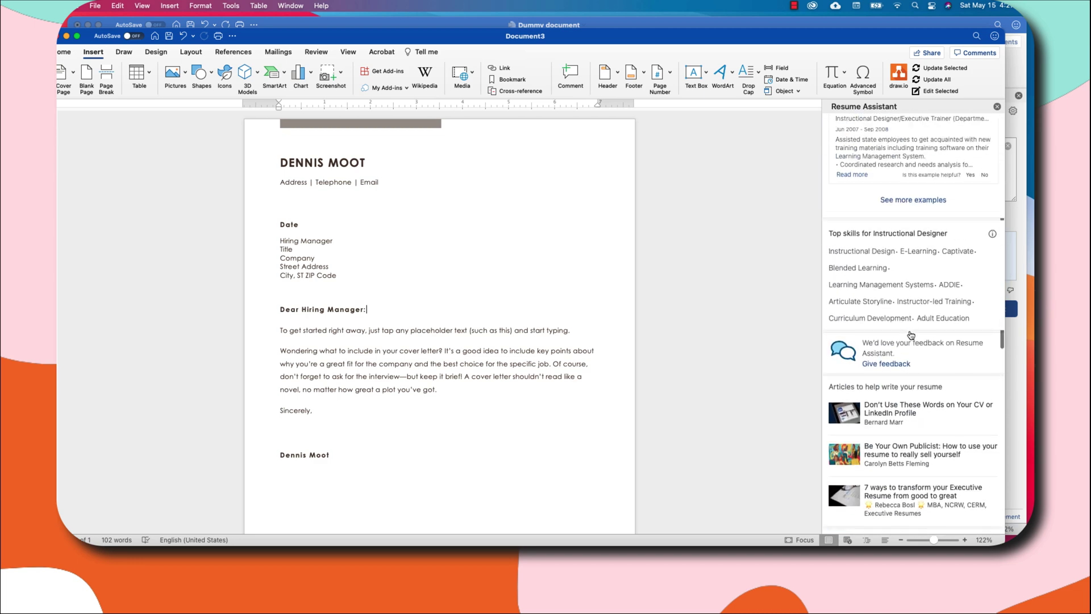
Expand the first example, Curriculum & Instructional Designer, Teacher, and read its full text.
left_click(852, 309)
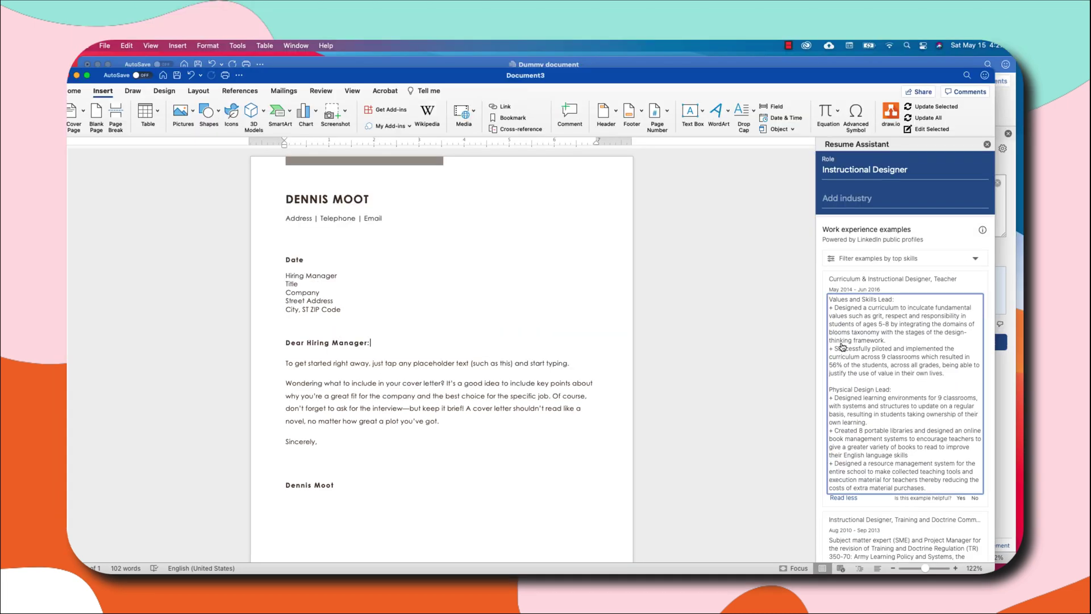
scroll(880, 341, "down", 2)
scroll(873, 374, "down", 5)
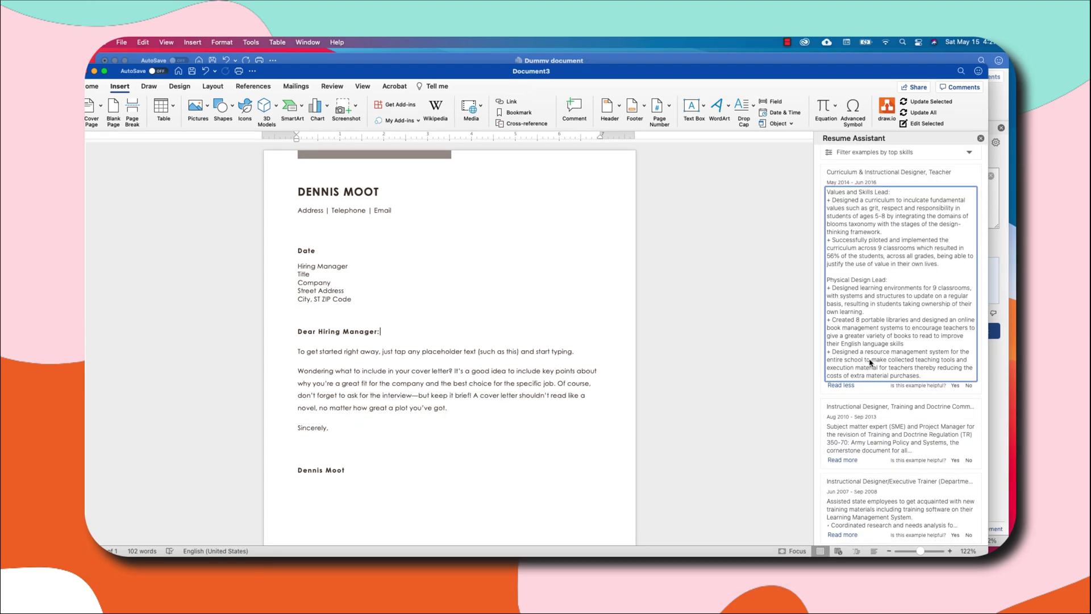
scroll(870, 362, "up", 4)
scroll(866, 361, "down", 10)
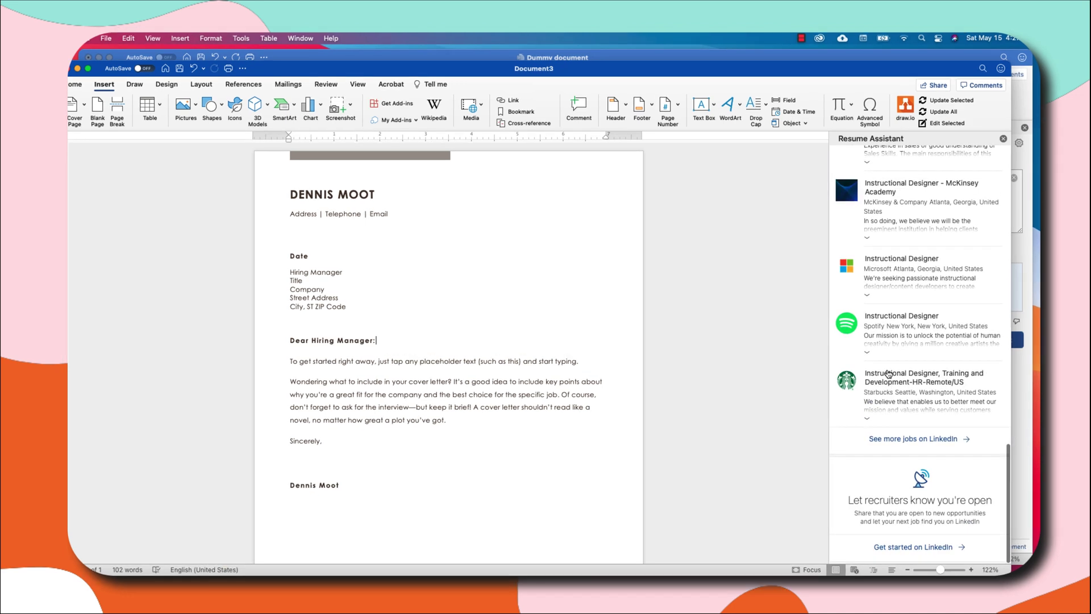
scroll(886, 372, "up", 8)
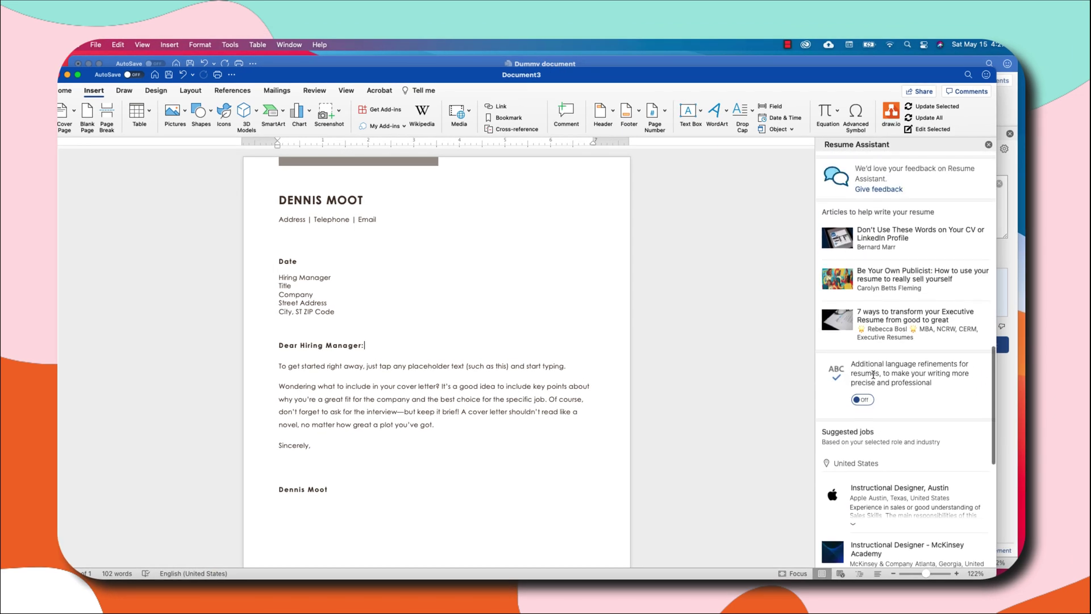
scroll(873, 374, "up", 10)
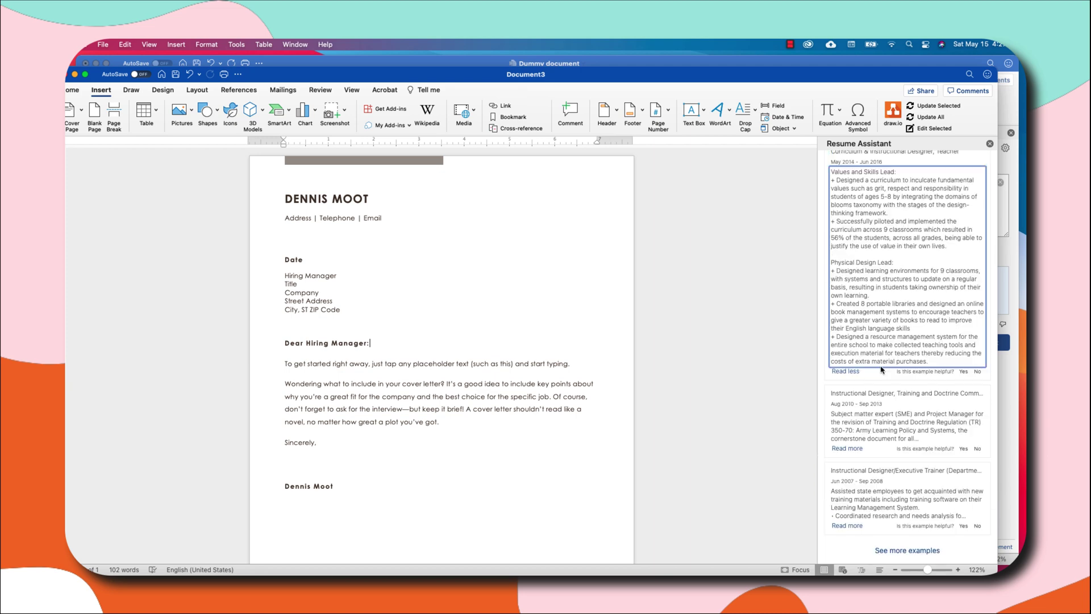
scroll(881, 370, "up", 5)
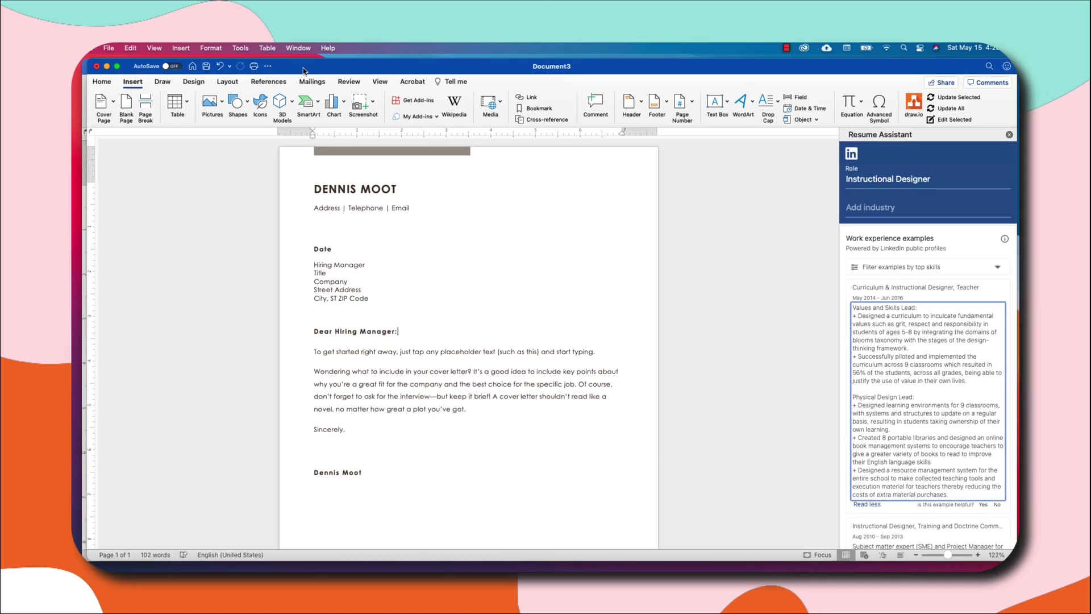